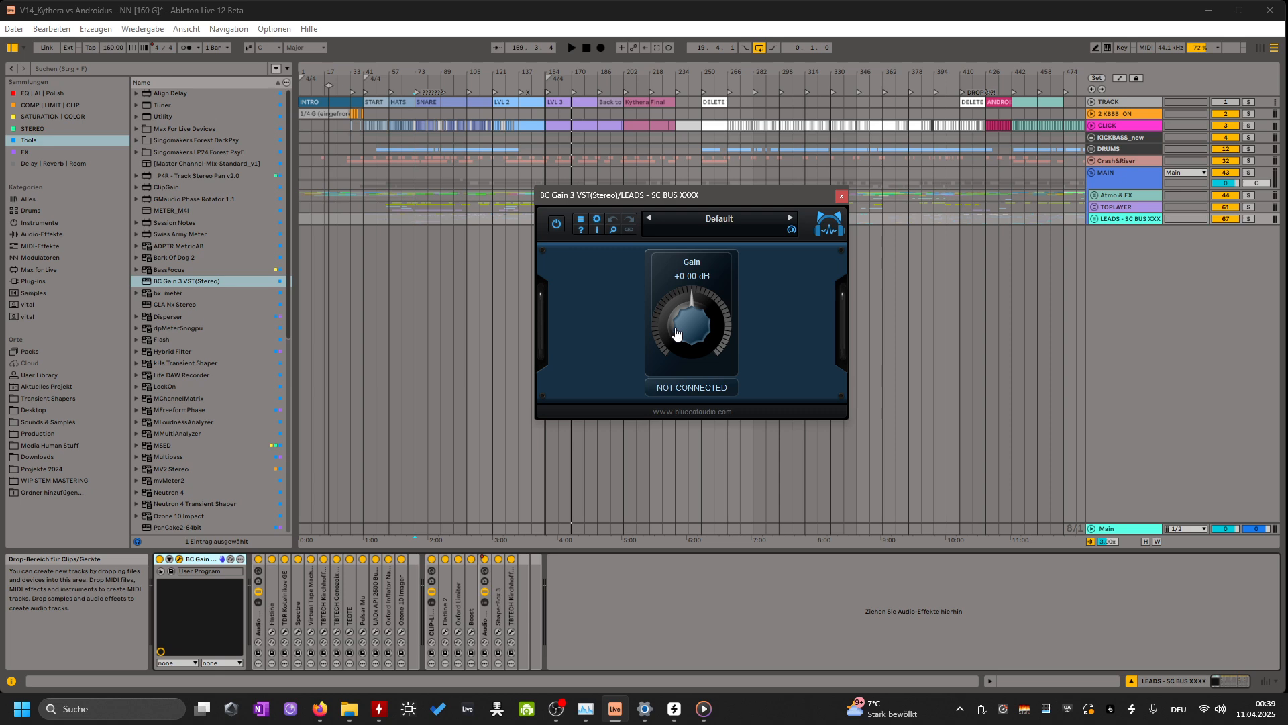
Unfold the LEADS - SC BUS group to examine the tracks it contains, and fold it again.
left_click_drag(642, 196, 698, 288)
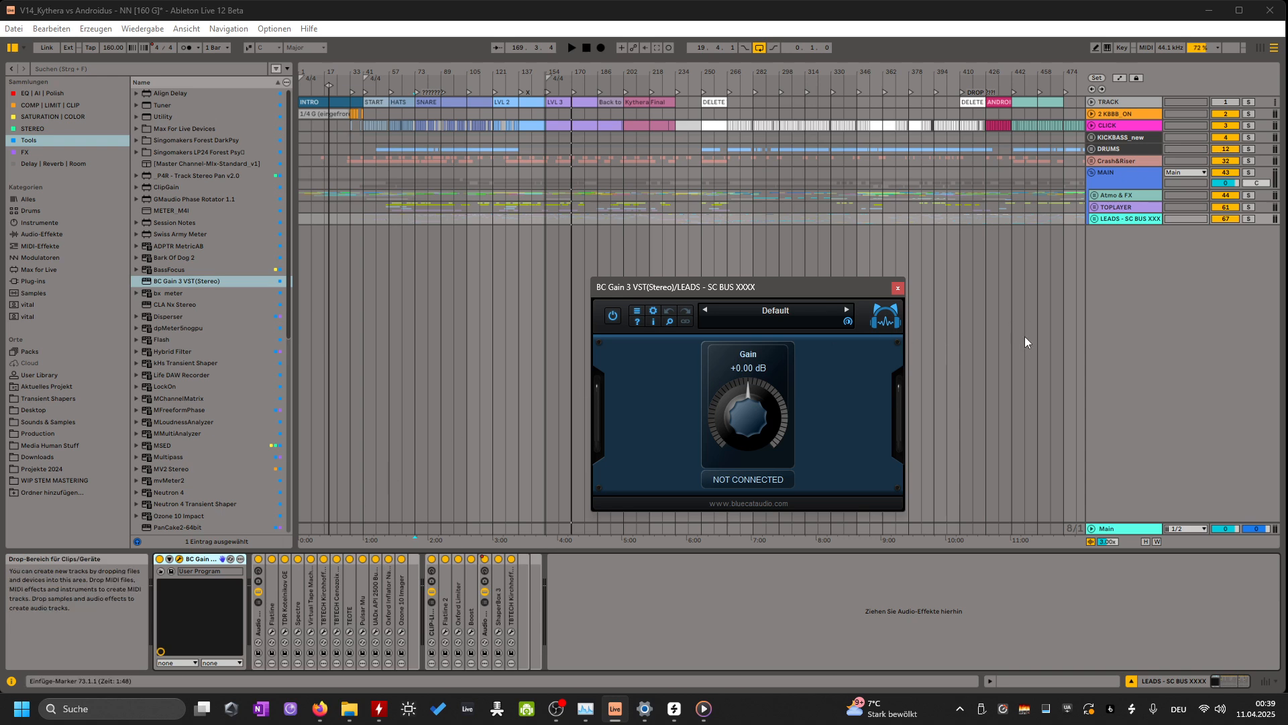
left_click(1096, 217)
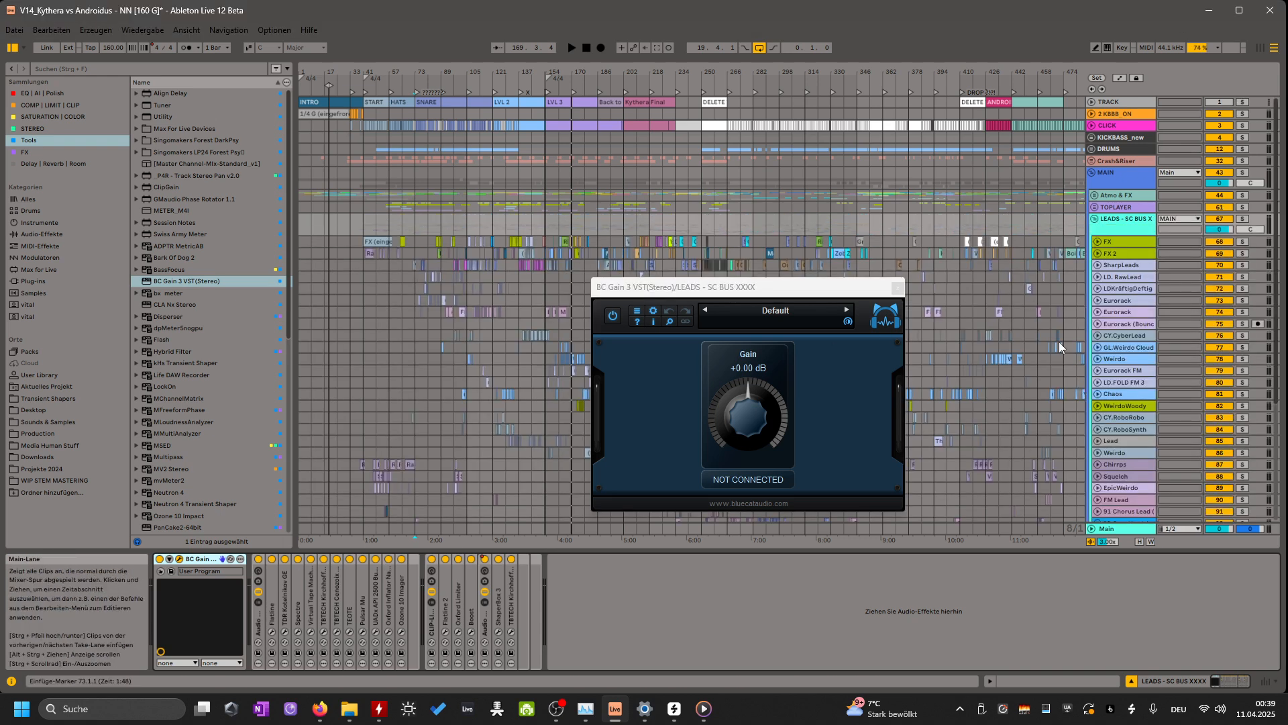
left_click(1093, 220)
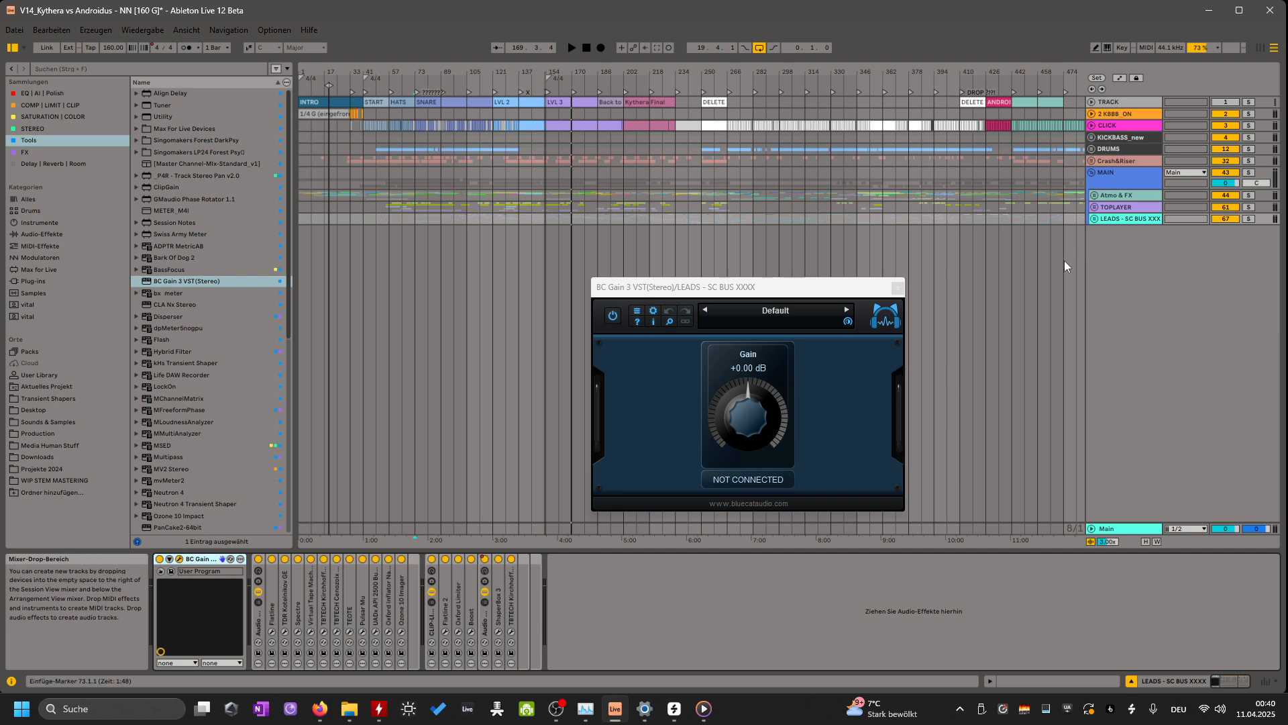
Connect the BC Gain 3 plugin on the LEADS - SC BUS track to link group A.
left_click_drag(761, 301, 714, 242)
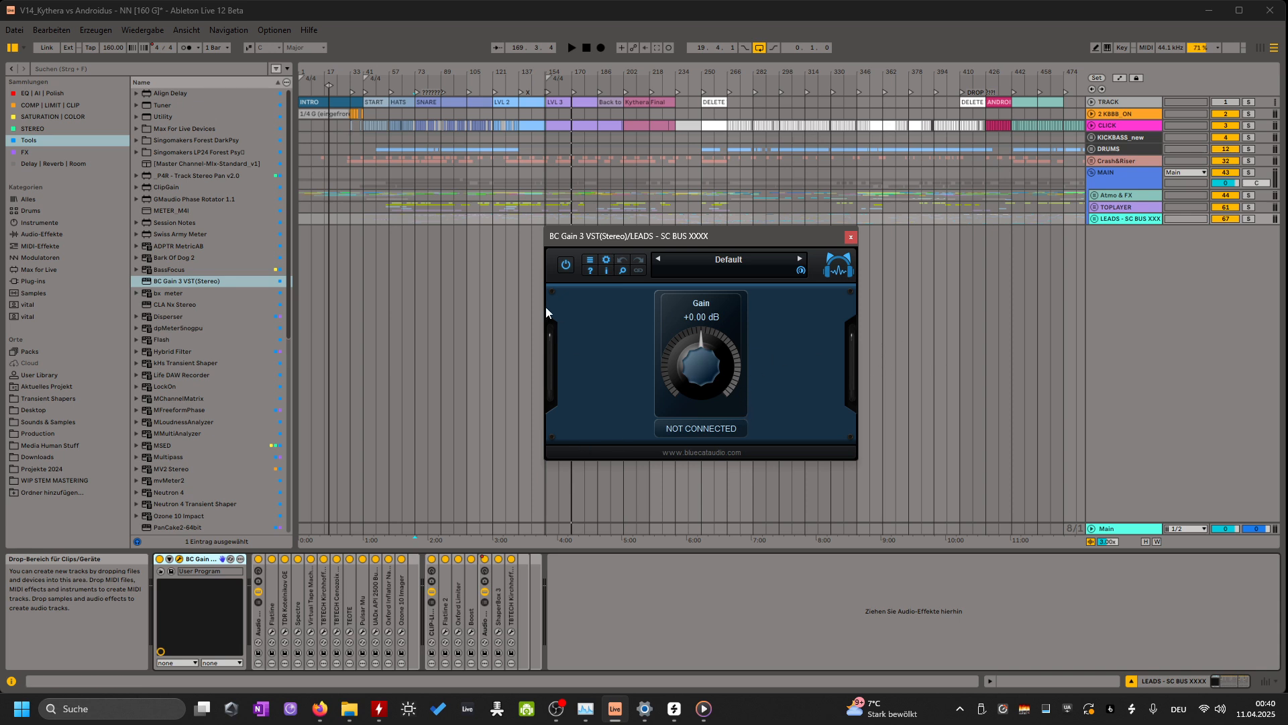
left_click(703, 437)
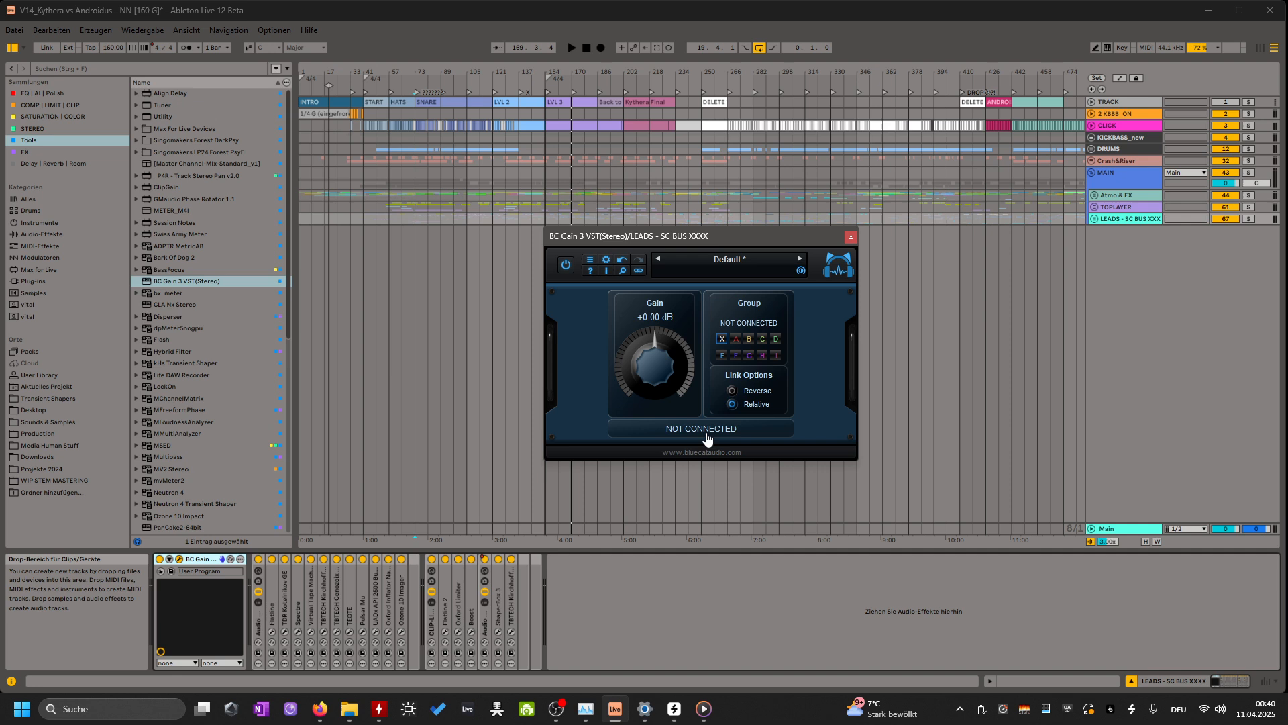
left_click(736, 343)
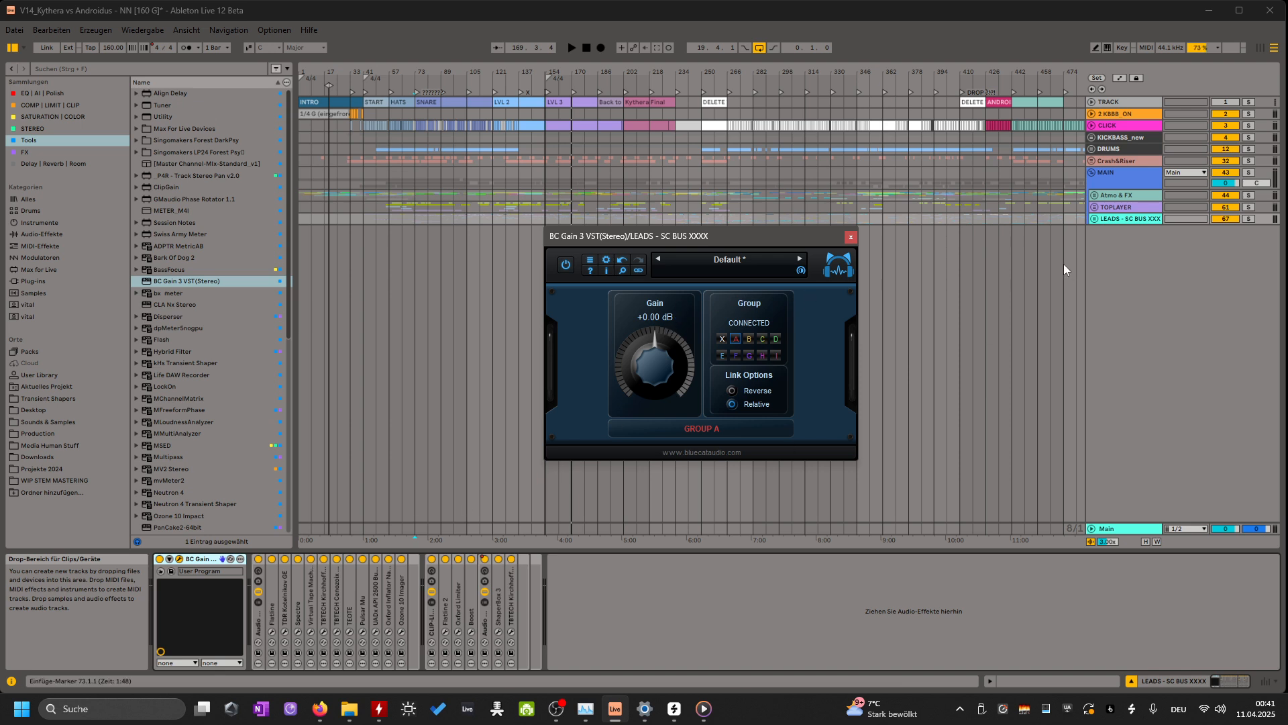
Insert BC Gain 3 at the start of the TOPLAYER device chain and connect it to link group A.
left_click(1116, 206)
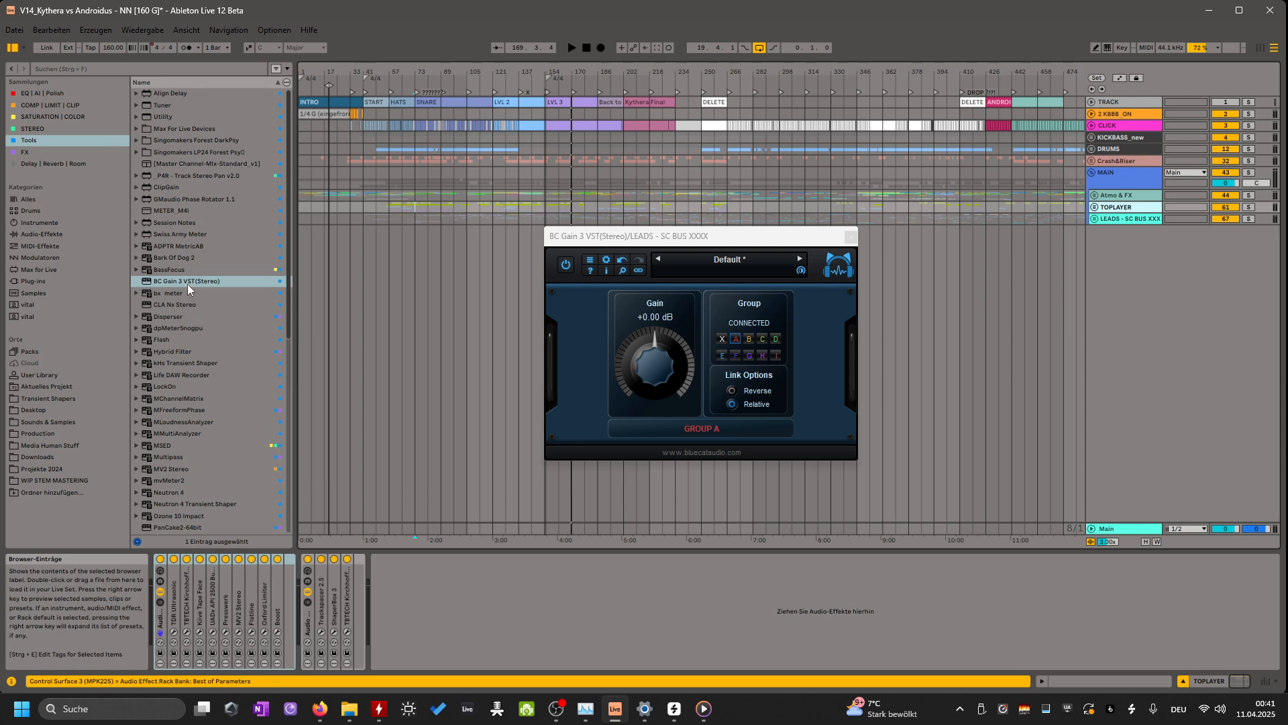
left_click_drag(188, 282, 155, 615)
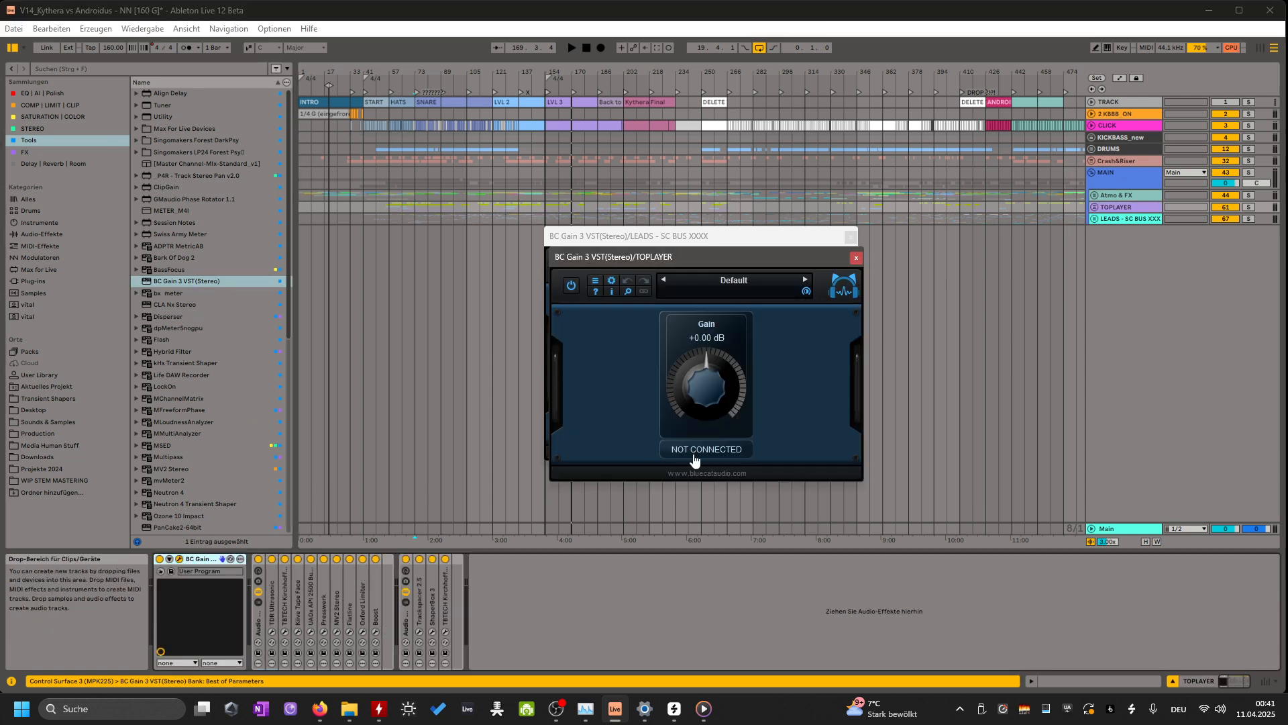
left_click(695, 460)
left_click(742, 361)
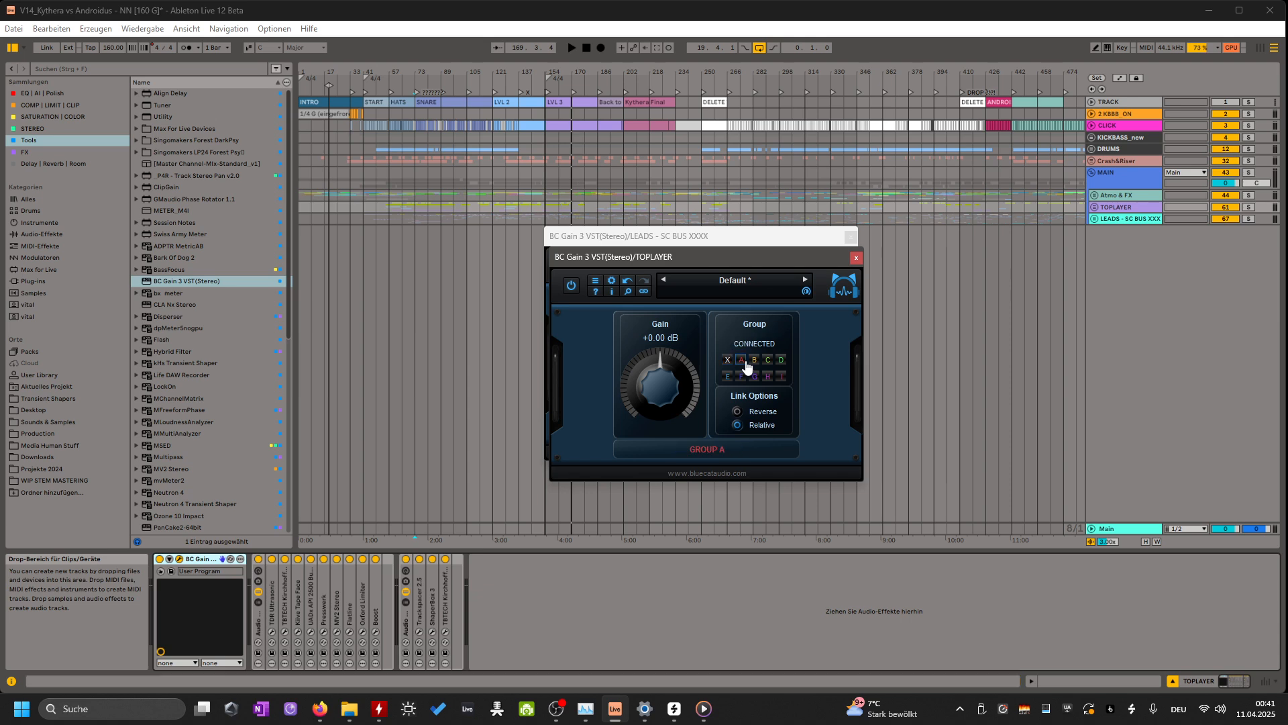
left_click(856, 258)
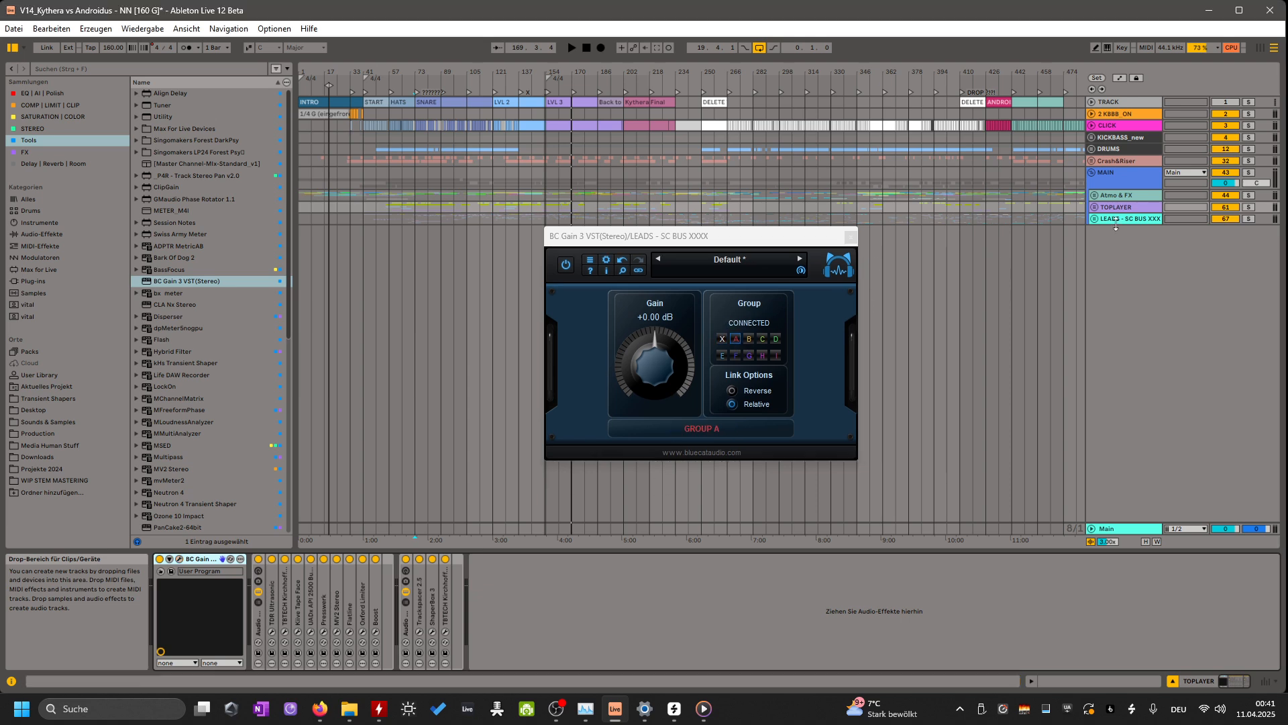
Add BC Gain 3 to the front of the Atmo & FX device chain and connect it to group A.
left_click(1141, 196)
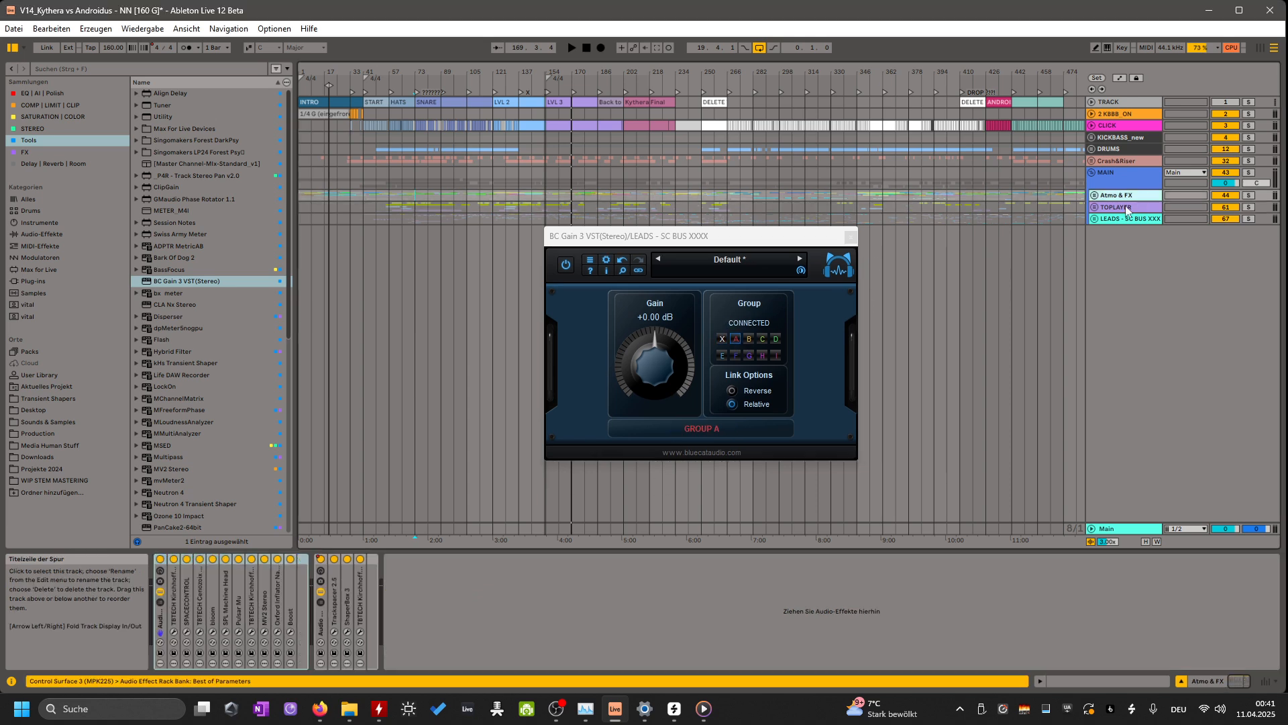
double_click(186, 285)
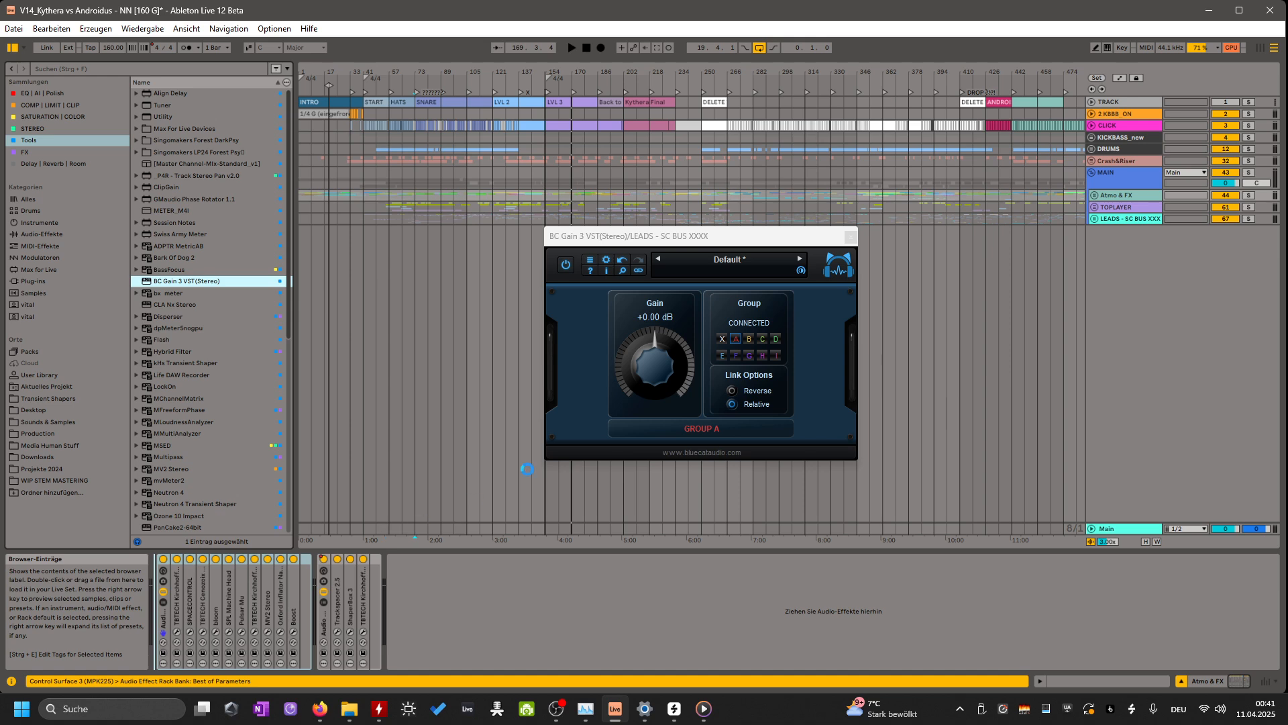
left_click(711, 477)
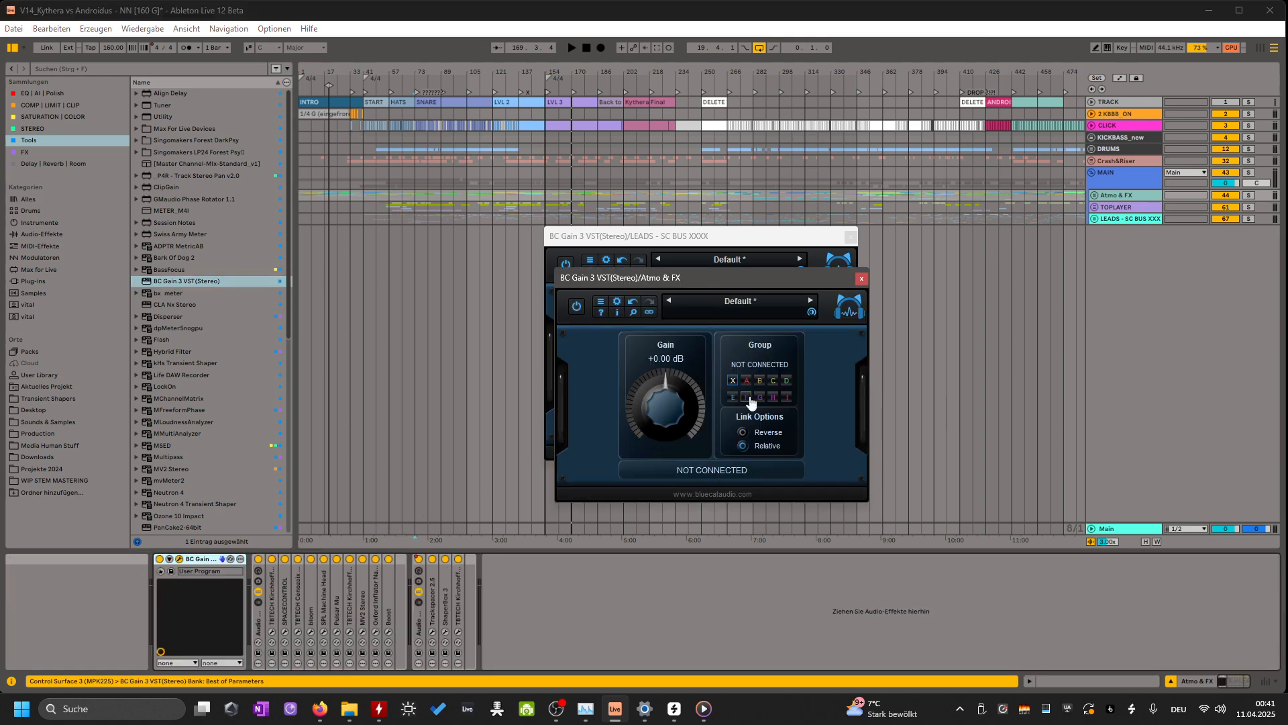
left_click(746, 381)
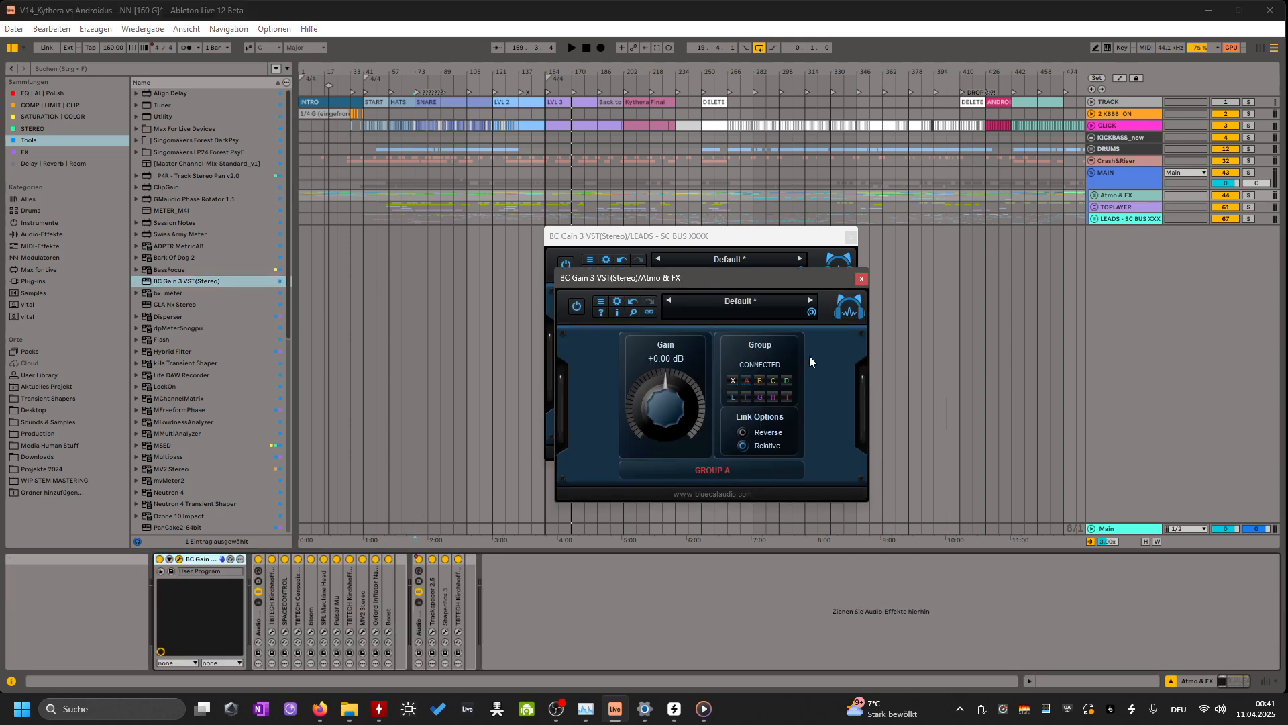
left_click(861, 279)
Add BC Gain 3 to the empty device chain of the Crash&Riser track and assign it to group A.
left_click(1137, 162)
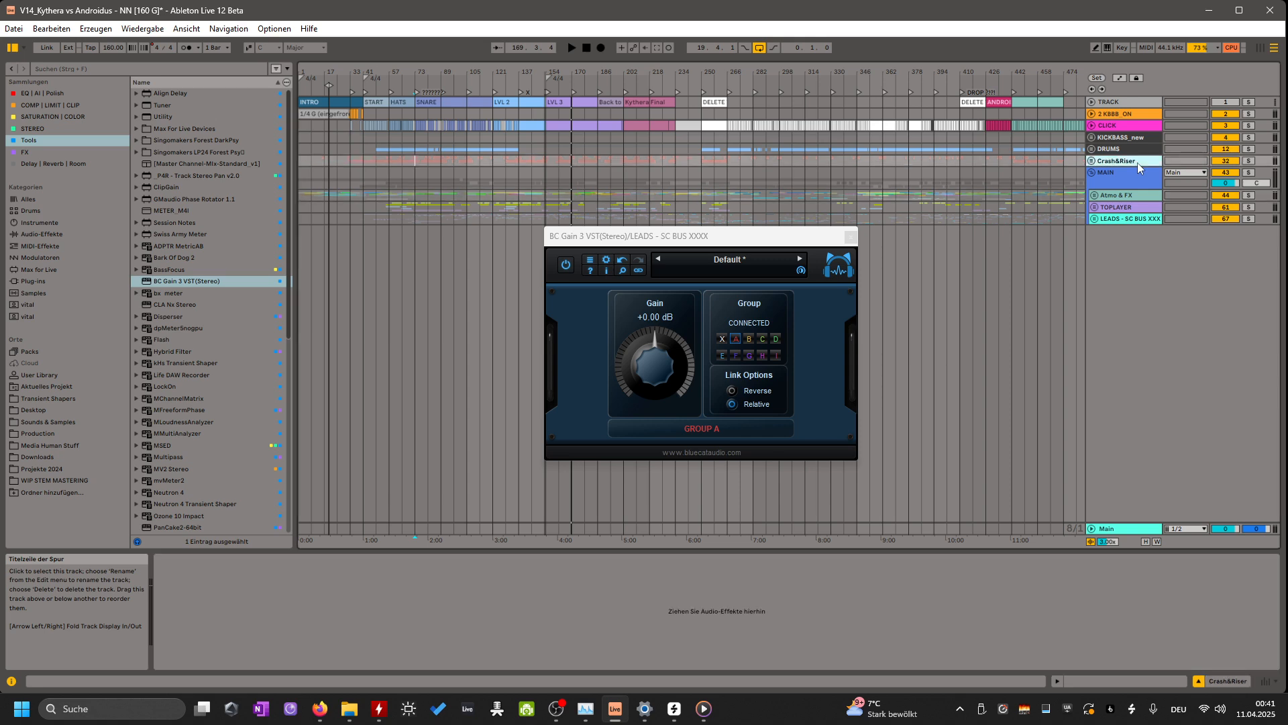
left_click_drag(171, 283, 284, 603)
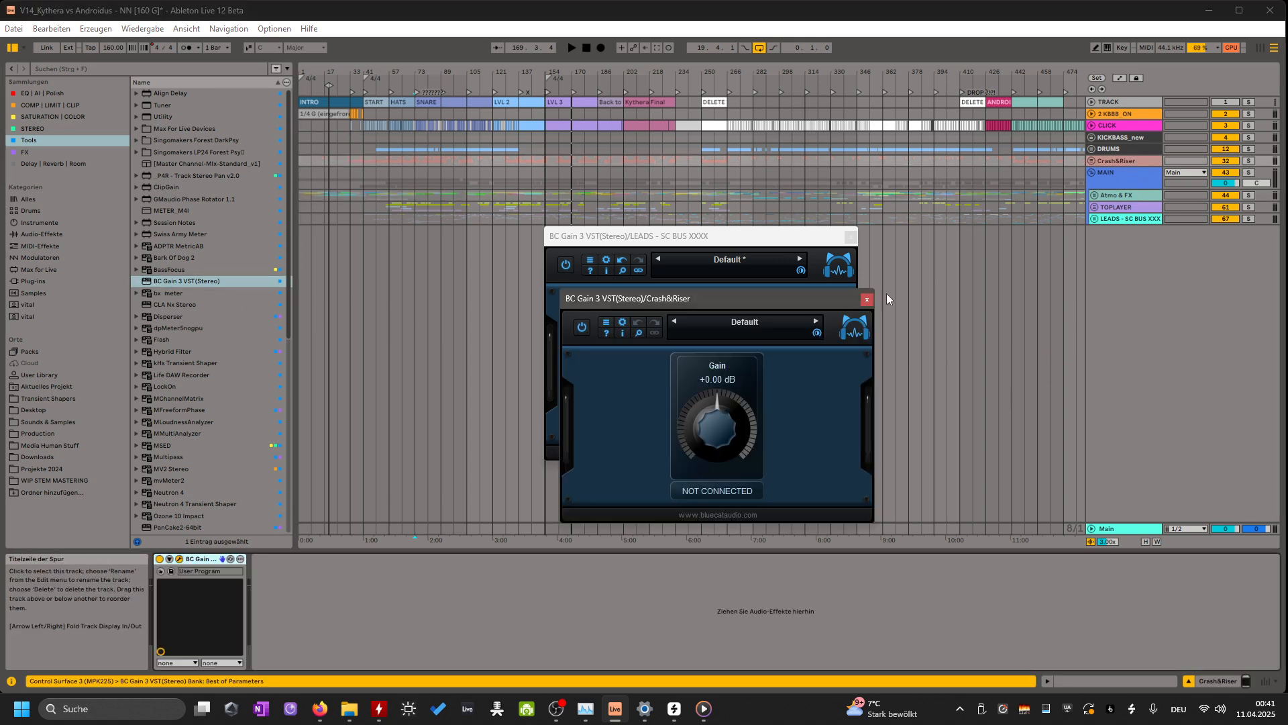
left_click(752, 495)
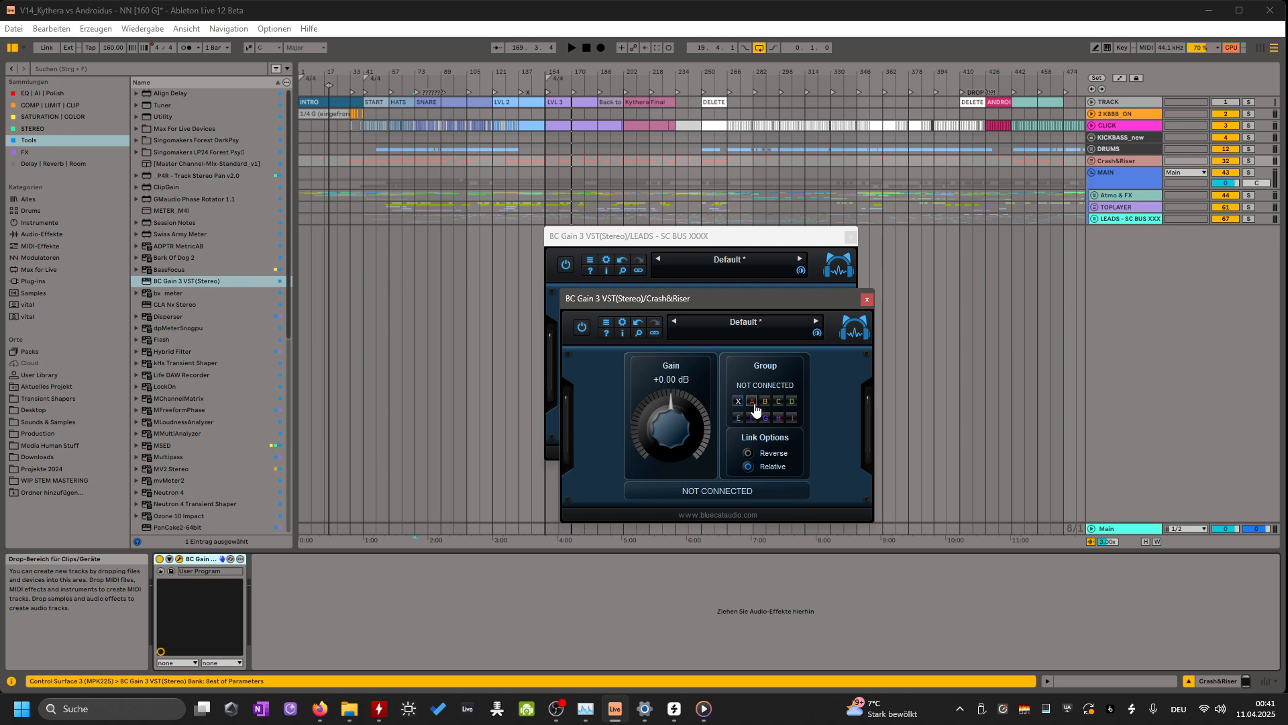
left_click(752, 402)
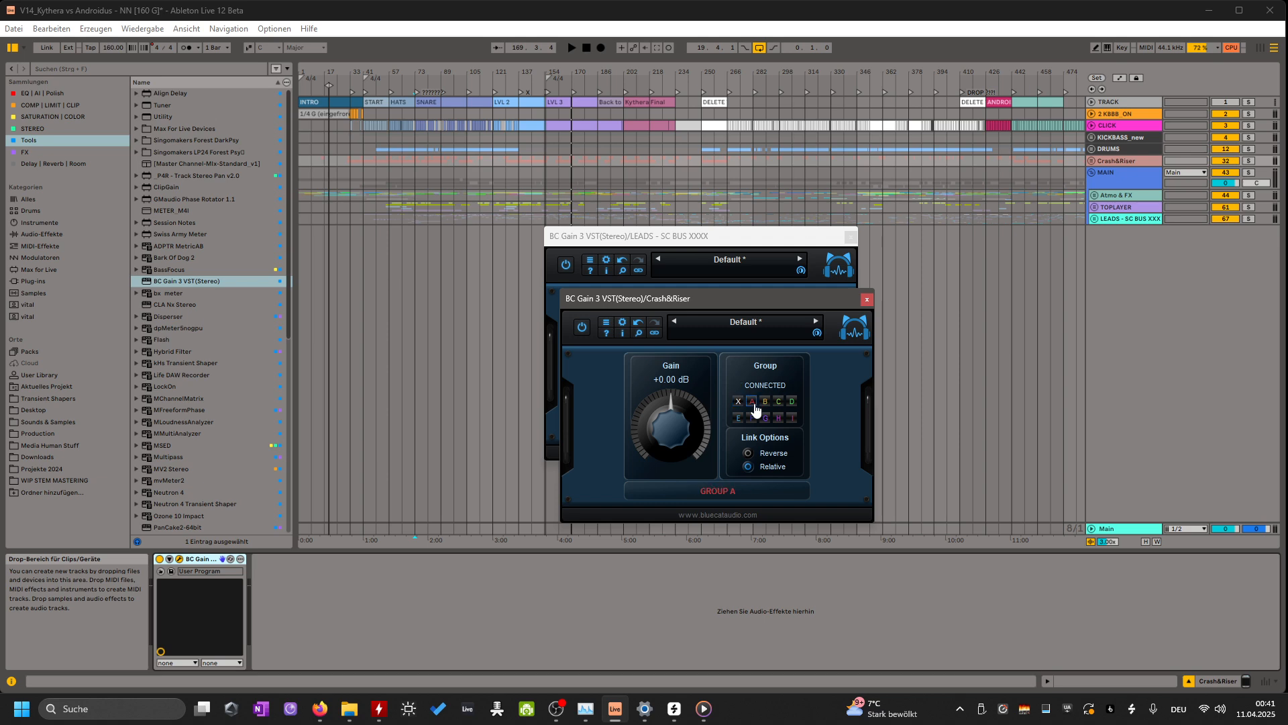
left_click(867, 298)
Place BC Gain 3 before the Audio Effect Rack on the DRUMS track and connect it to group A.
left_click(1121, 150)
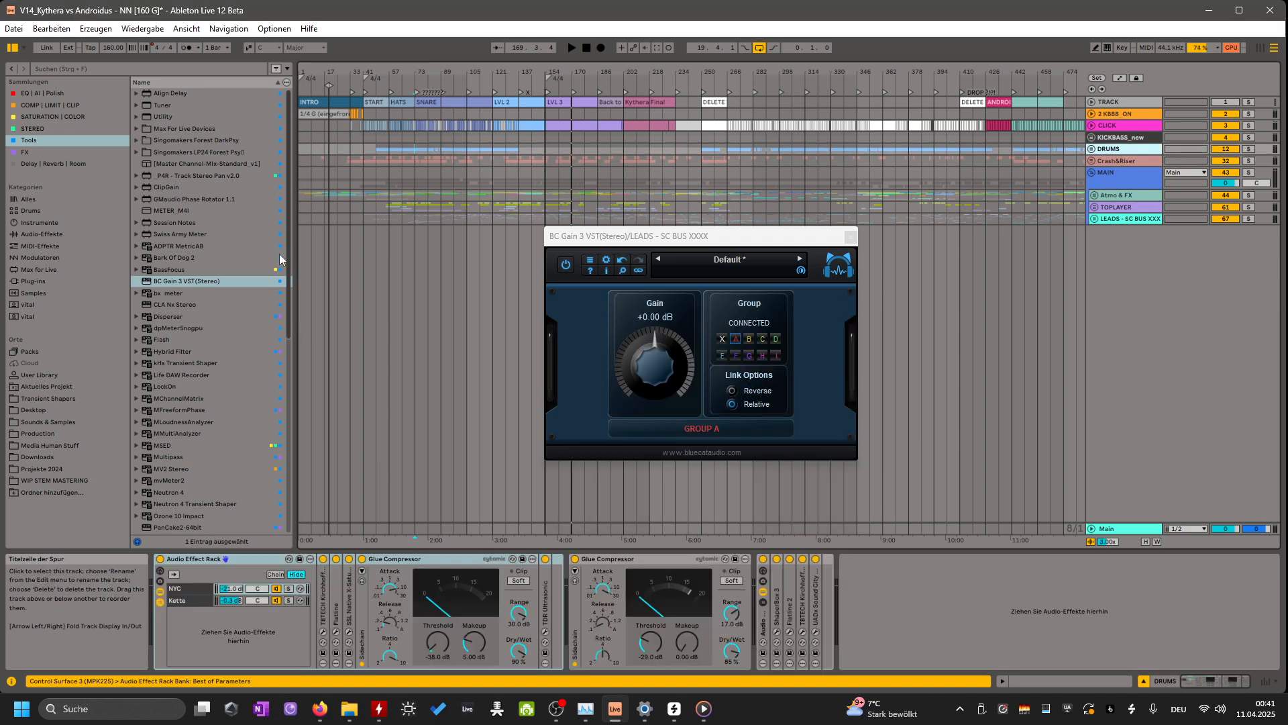
left_click_drag(150, 605, 153, 606)
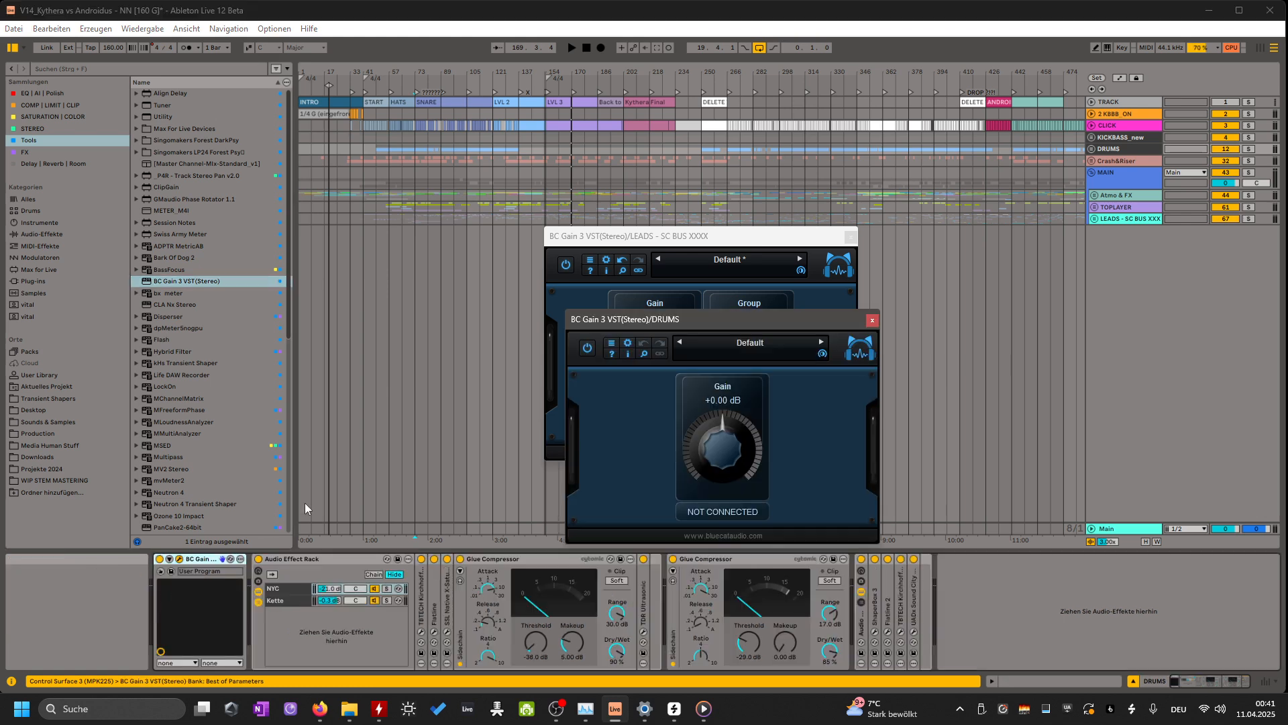
left_click(696, 512)
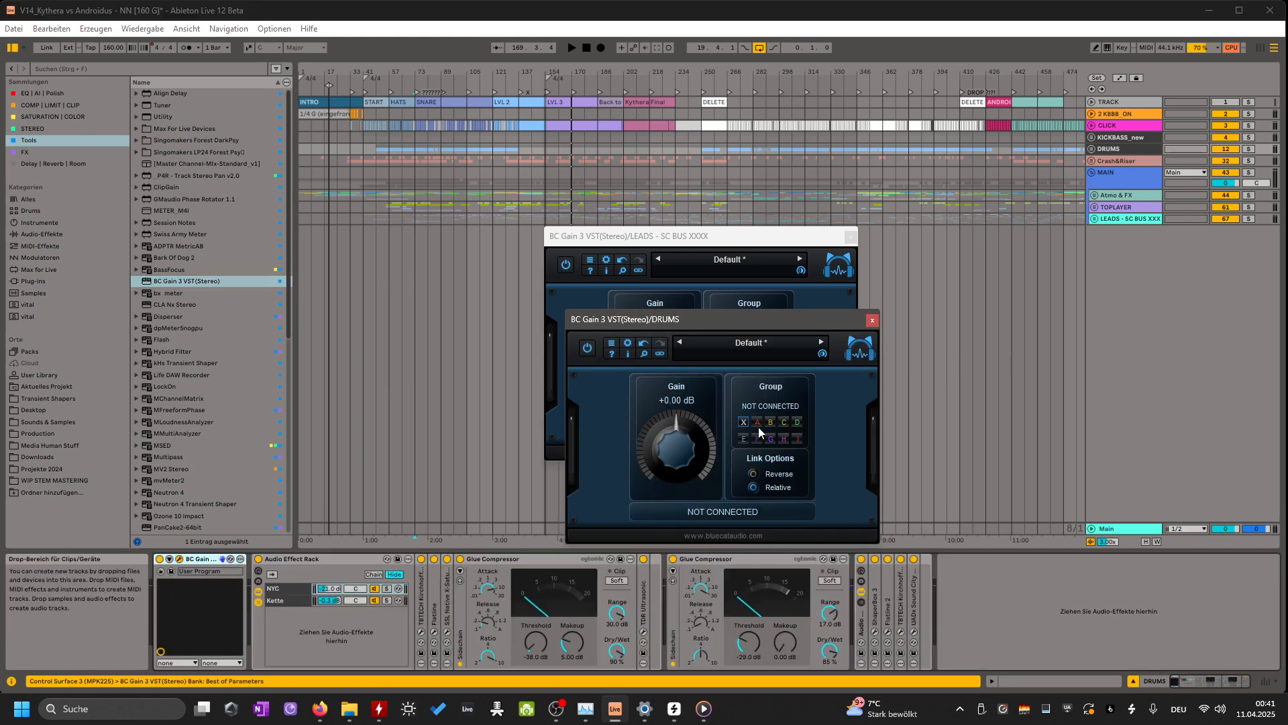
left_click(756, 422)
left_click(872, 320)
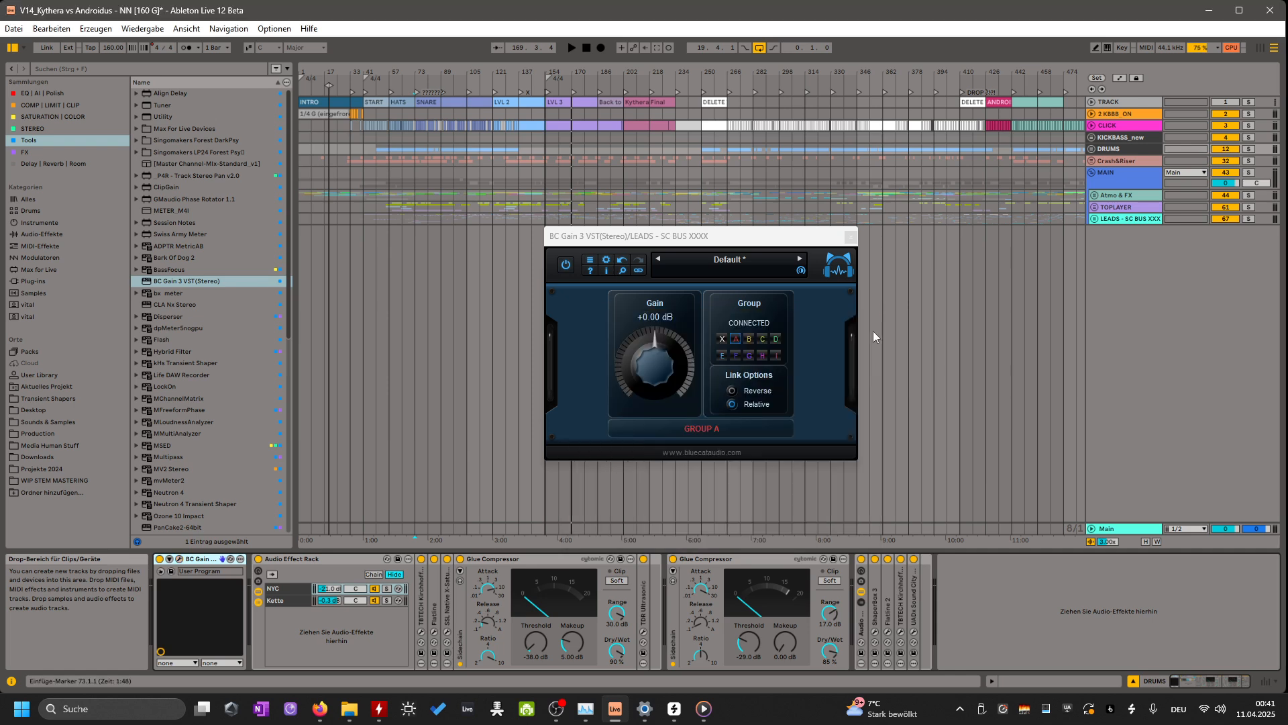
Place BC Gain 3 before the NYC rack on the KICKBASS_new track and connect it to group A.
left_click(1105, 138)
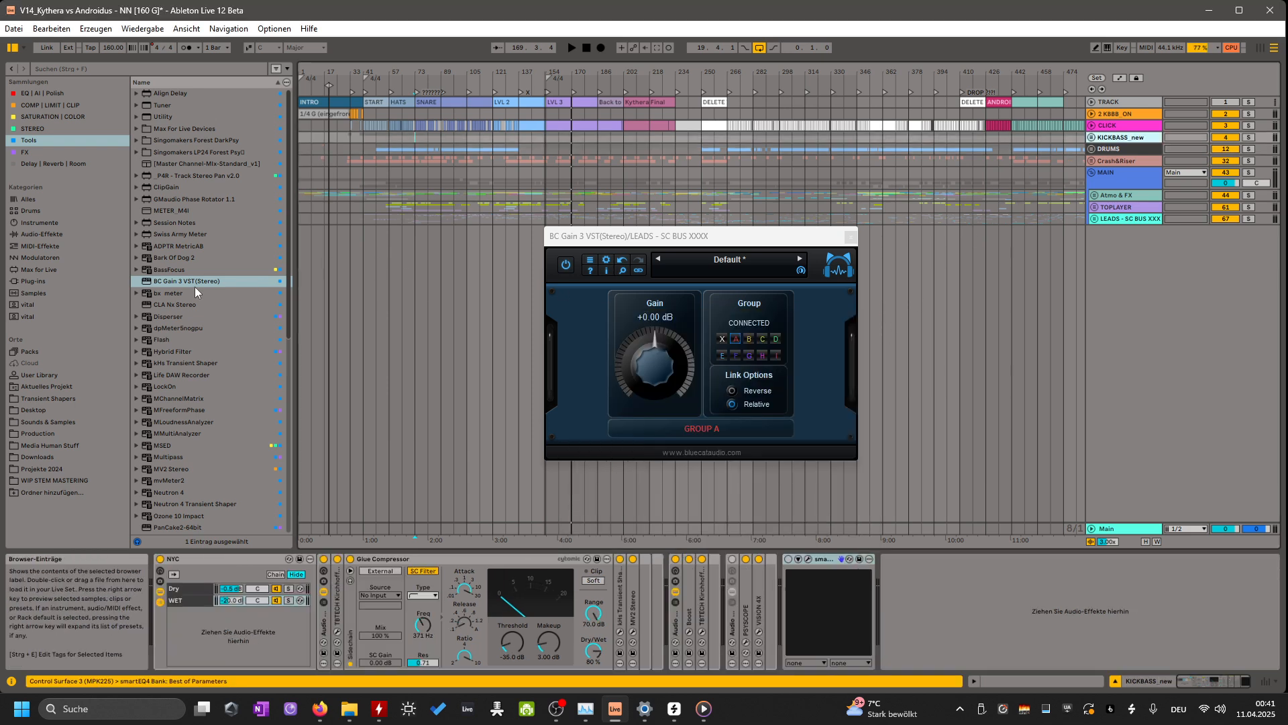
left_click_drag(195, 282, 155, 627)
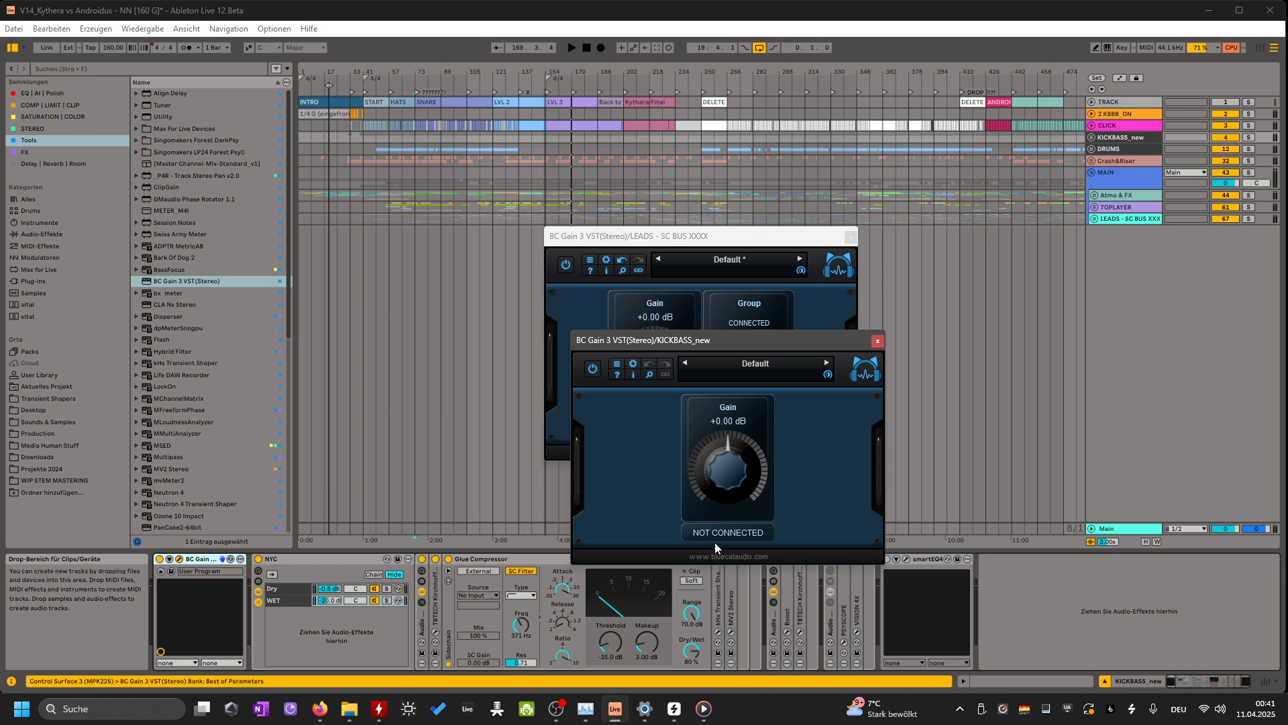
left_click(762, 446)
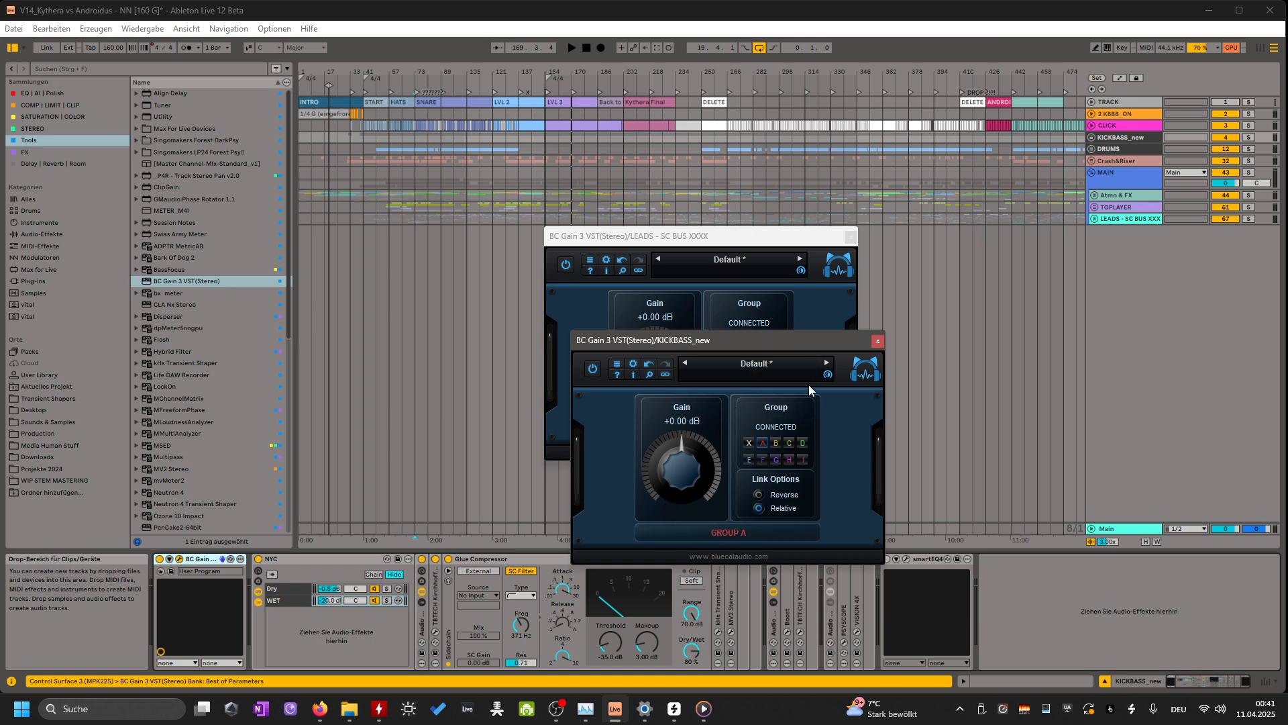
left_click(877, 341)
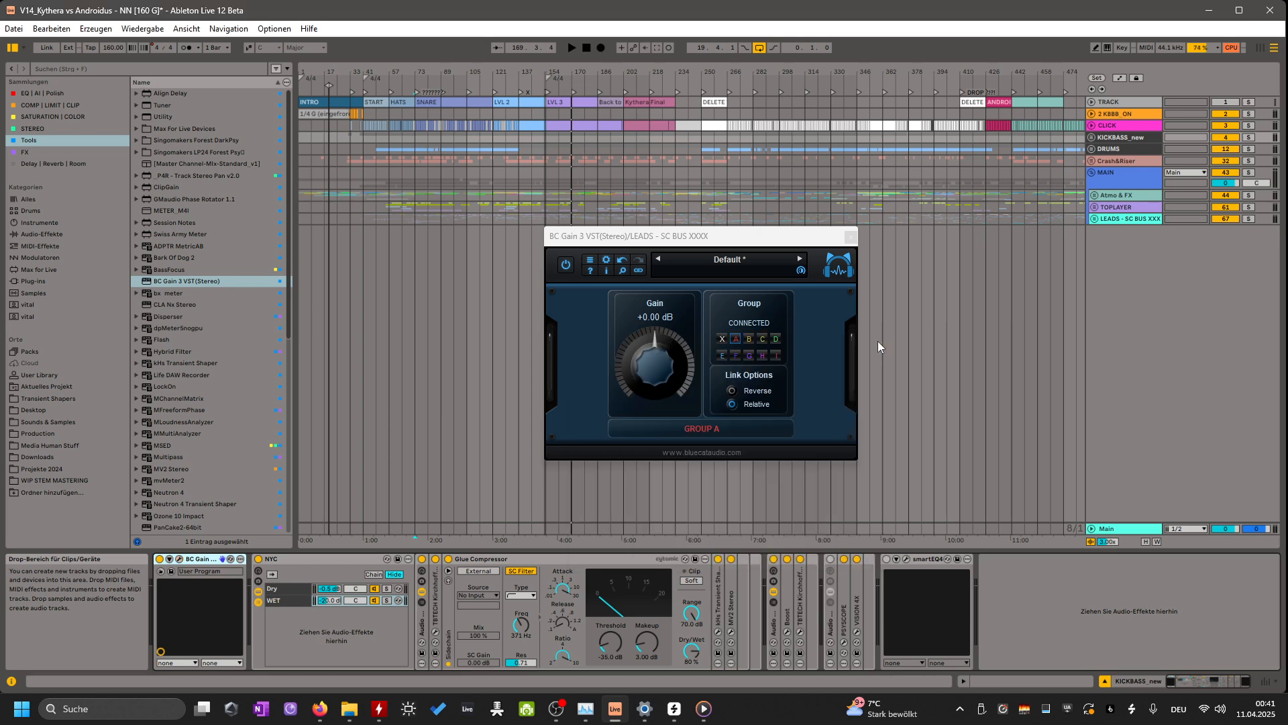
Insert BC Gain 3 between the Clicks 05 instrument and Utility on the CLICK track, connected to group A.
left_click(1119, 127)
mouse_move(180, 282)
left_mouse_down()
mouse_move(172, 532)
mouse_move(147, 604)
mouse_move(574, 590)
mouse_move(609, 599)
mouse_move(601, 593)
left_mouse_up()
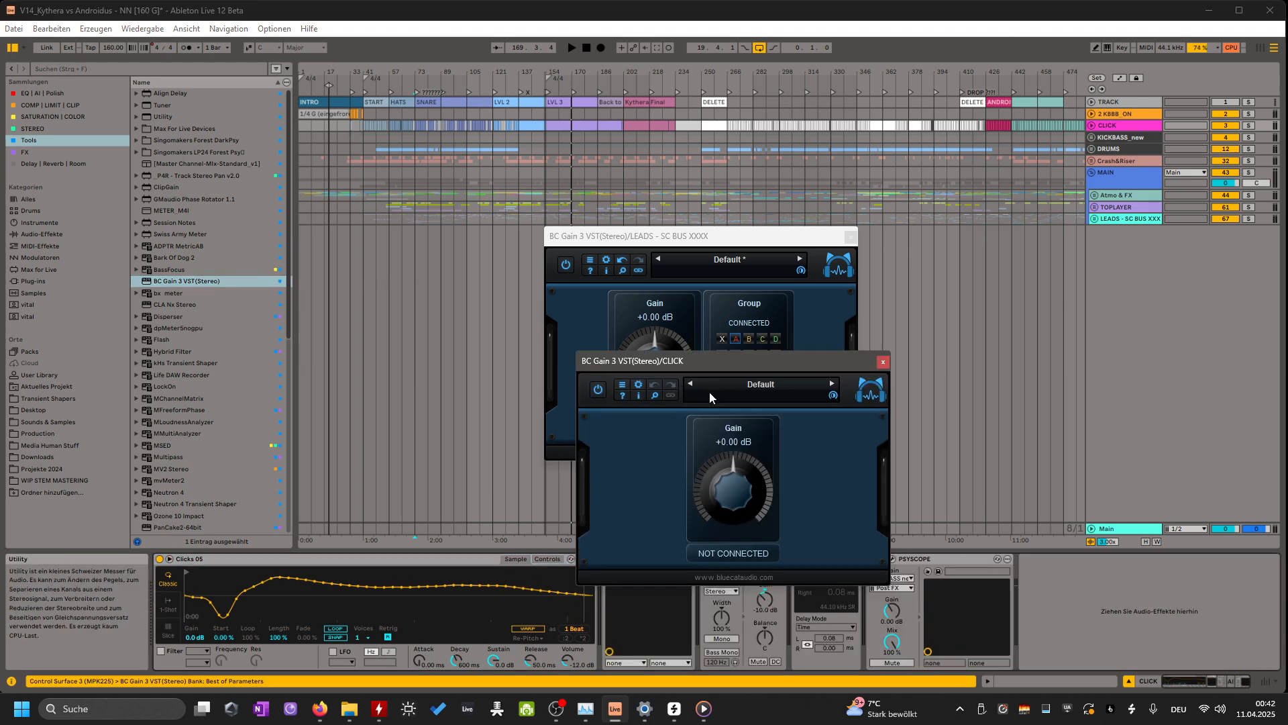
left_click(745, 554)
left_click(768, 463)
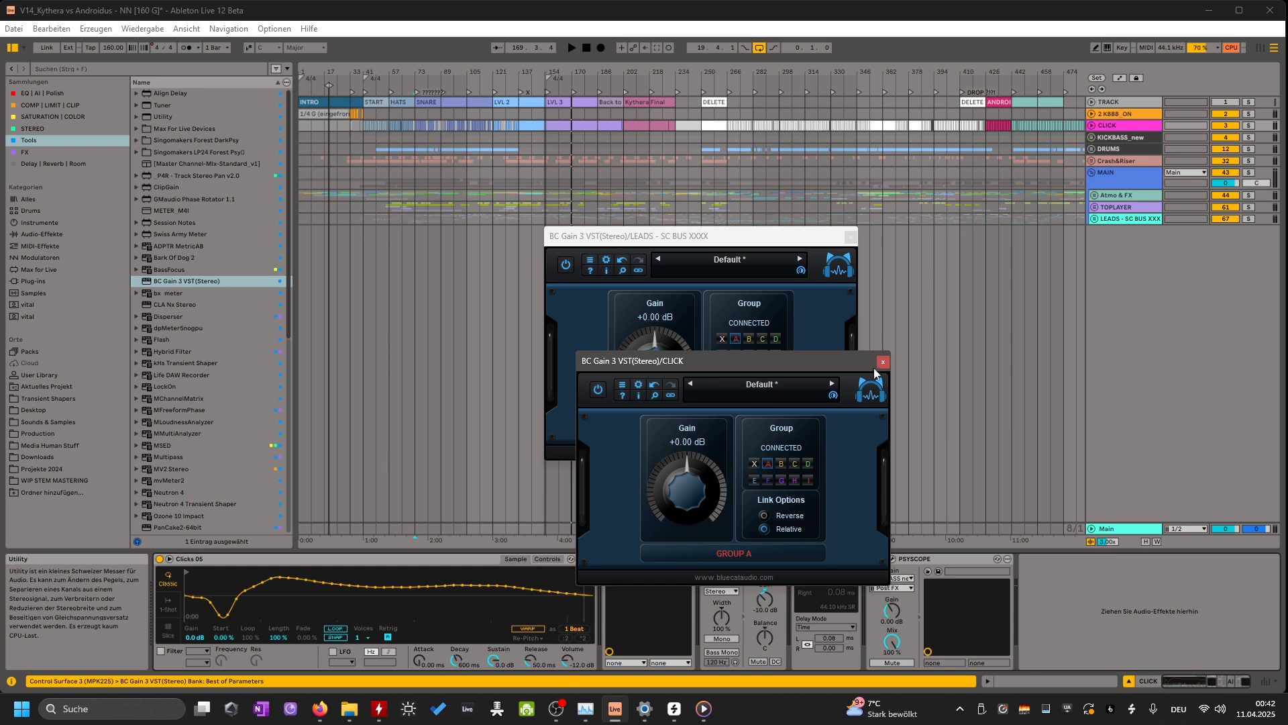
left_click(884, 360)
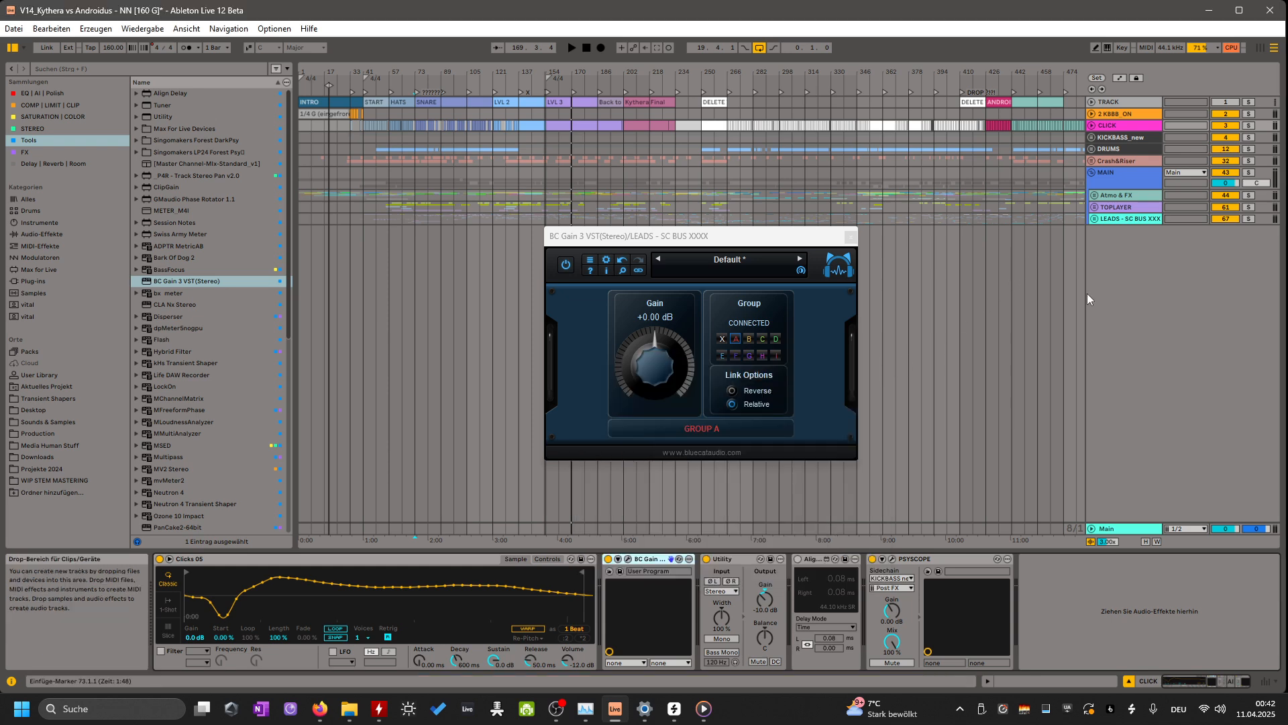
Show the return tracks and look through the A REVERB 1 and B BLACKHOLE returns.
left_click(1129, 477)
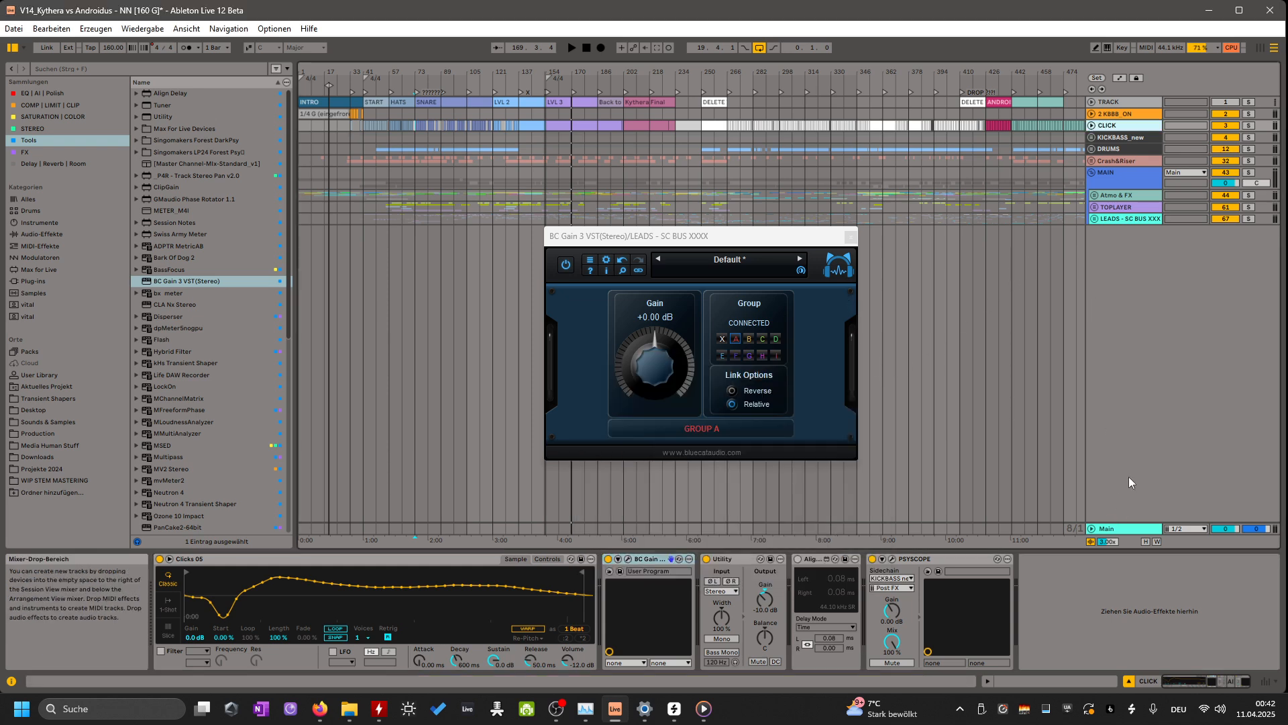
key("ctrl+alt+r")
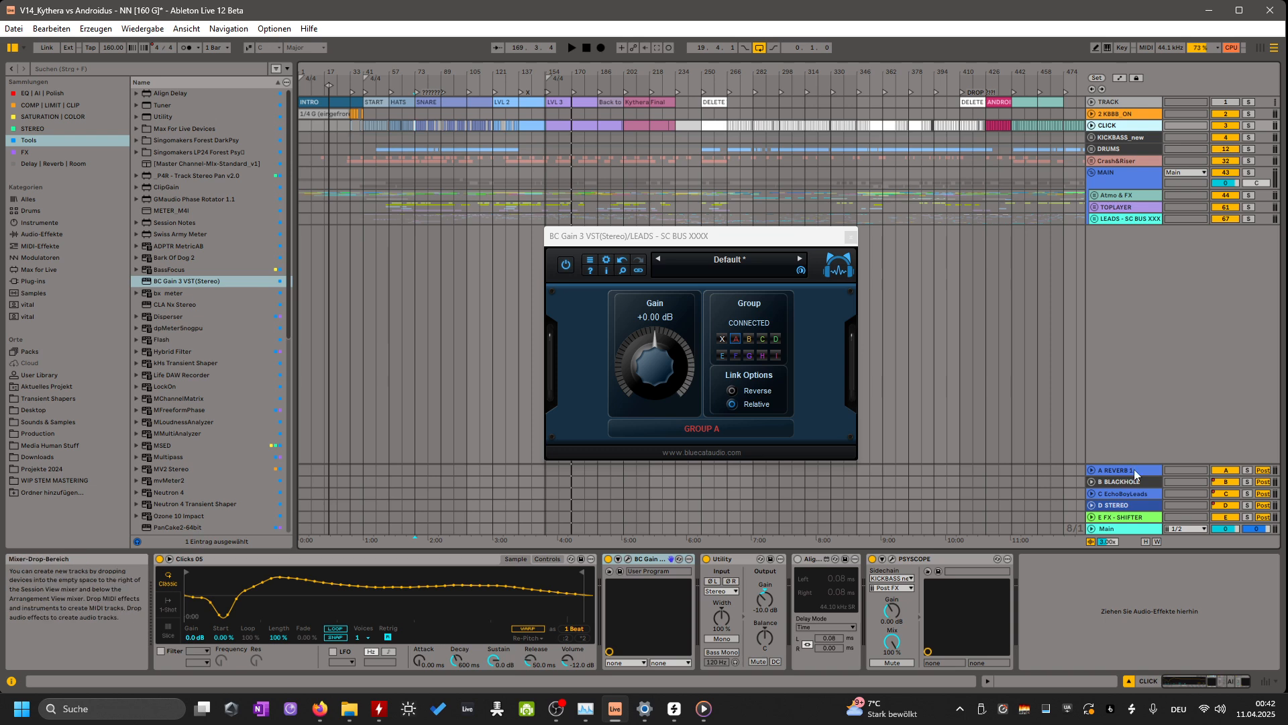
left_click(1136, 469)
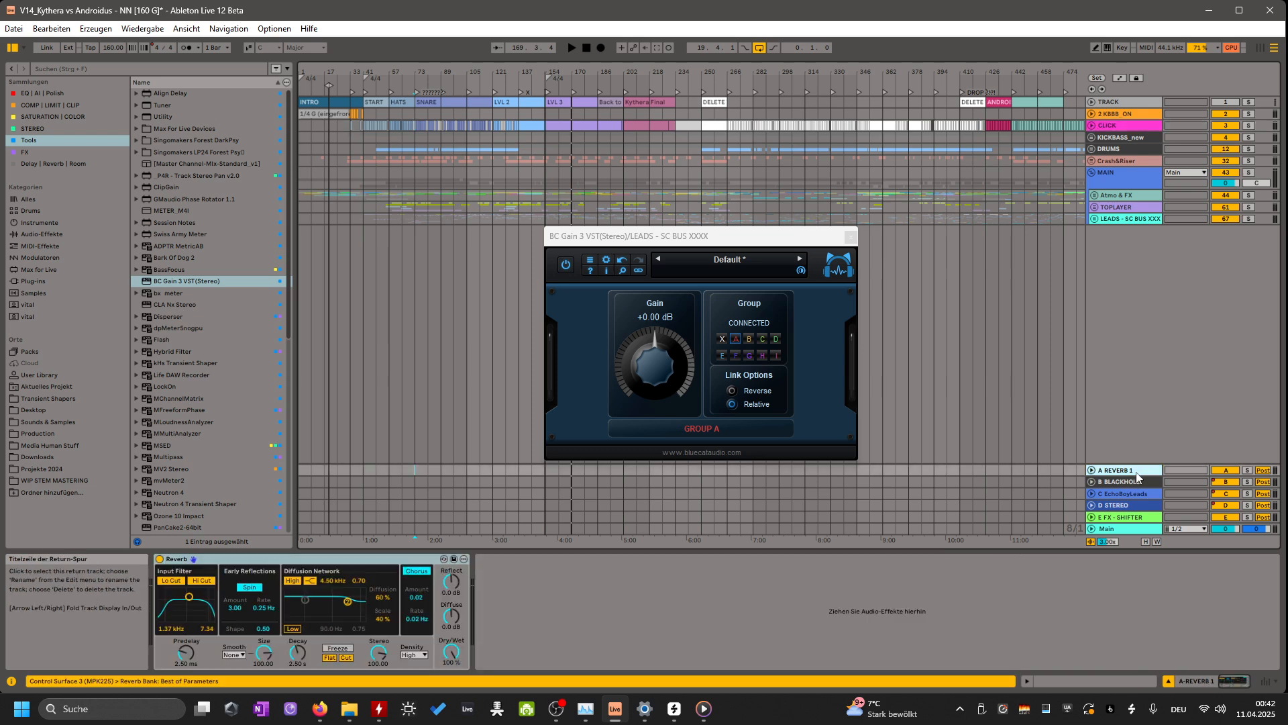
left_click(1136, 481)
Add BC Gain 3 at the start of the C EchoBoyLeads return's device chain and connect it to group A.
left_click(1135, 495)
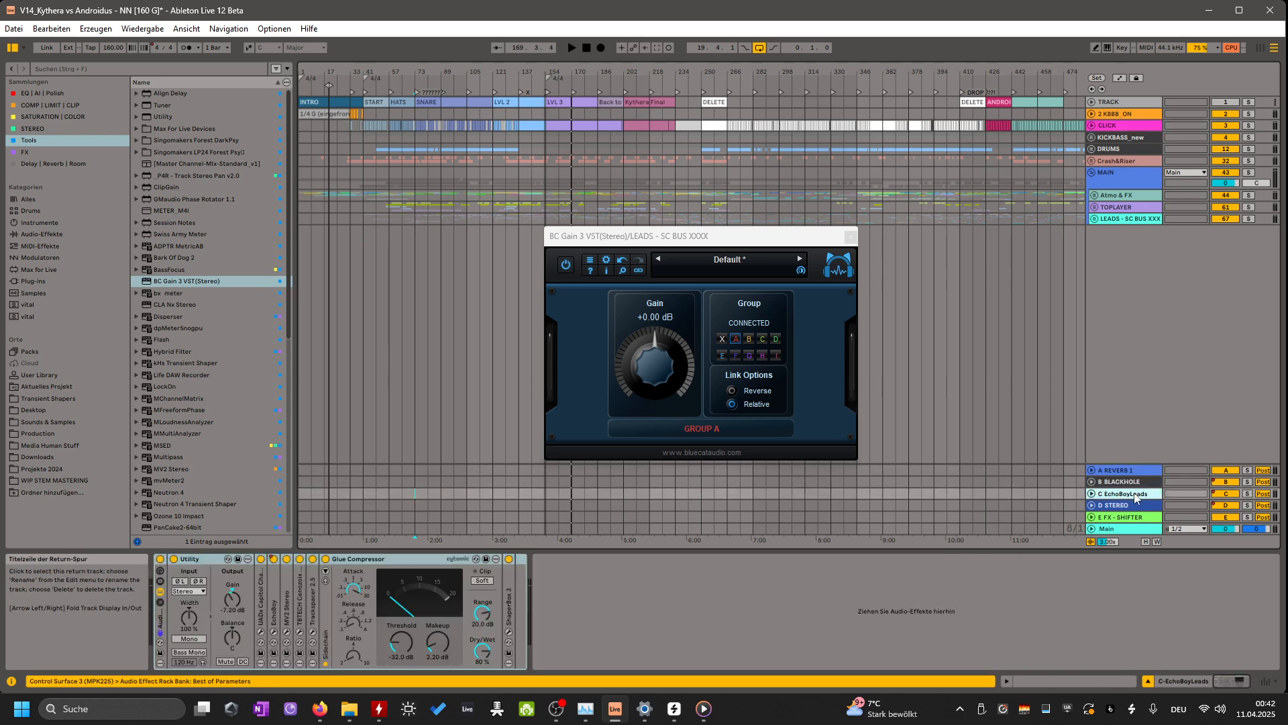
left_click(204, 283)
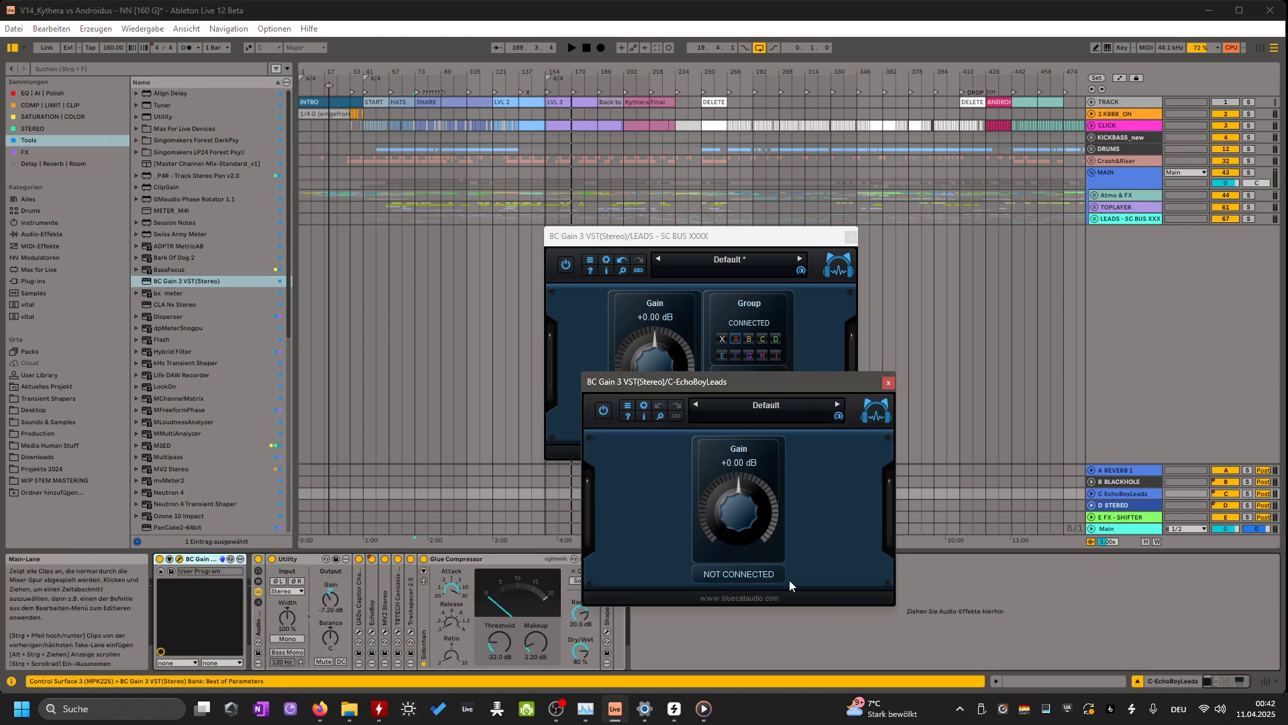
left_click(774, 485)
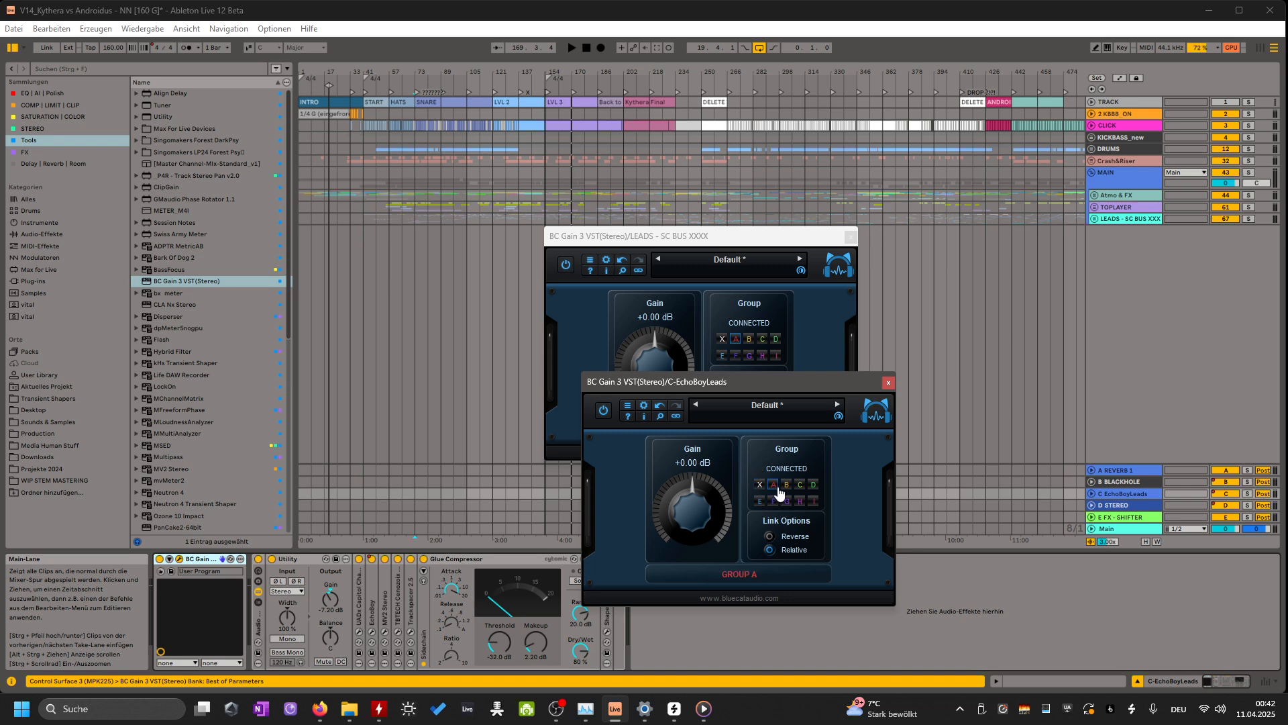
Add BC Gain 3 at the start of the B BLACKHOLE return's device chain and connect it to group A.
left_click(888, 383)
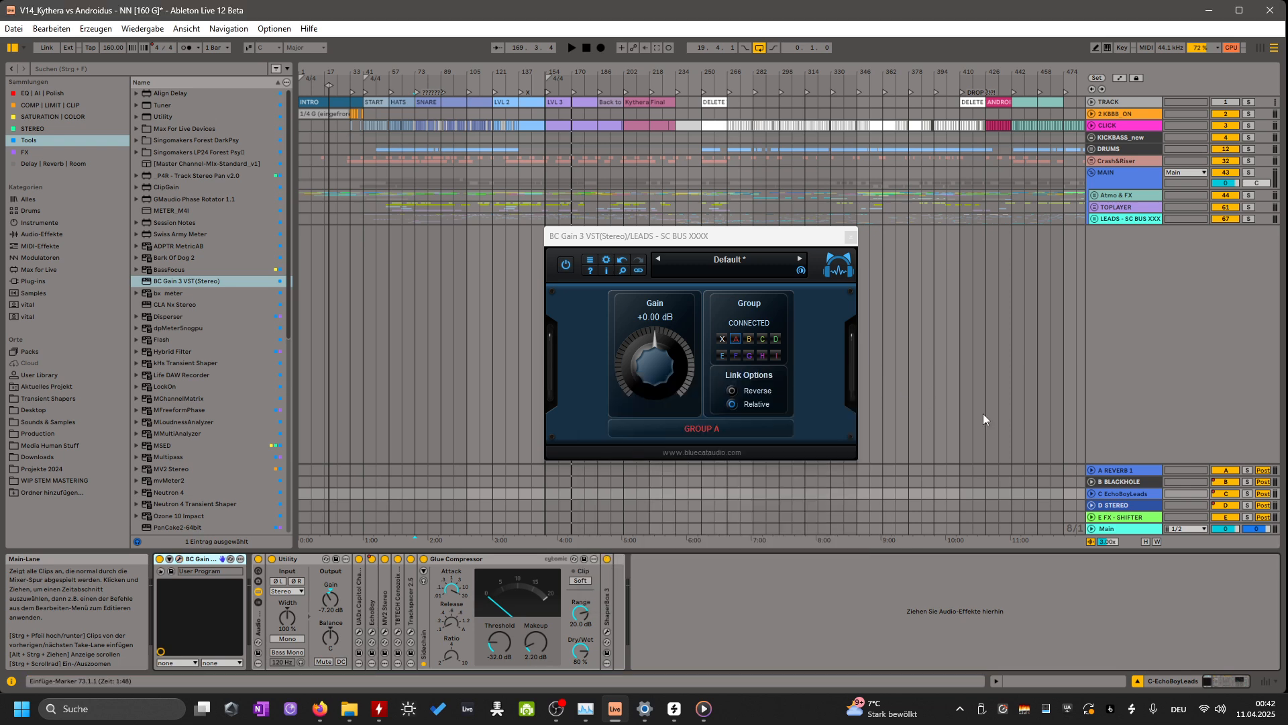
left_click(1132, 495)
left_click(1137, 483)
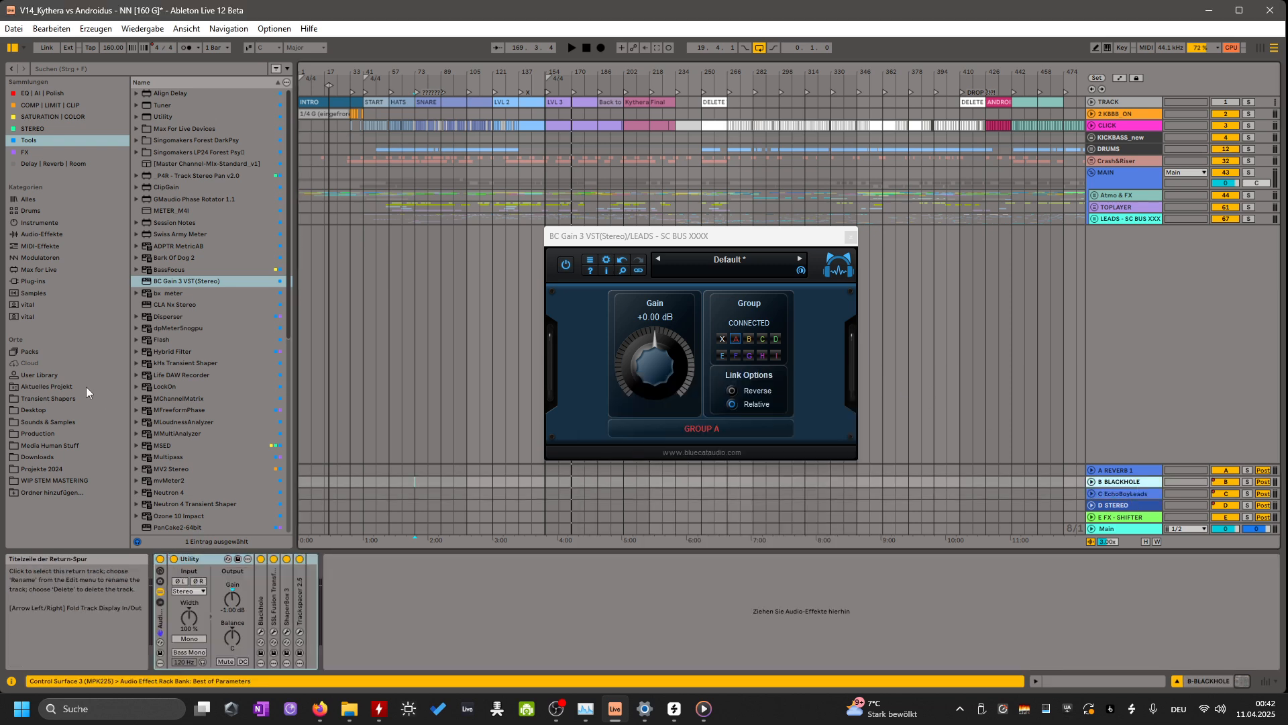
left_click(181, 282)
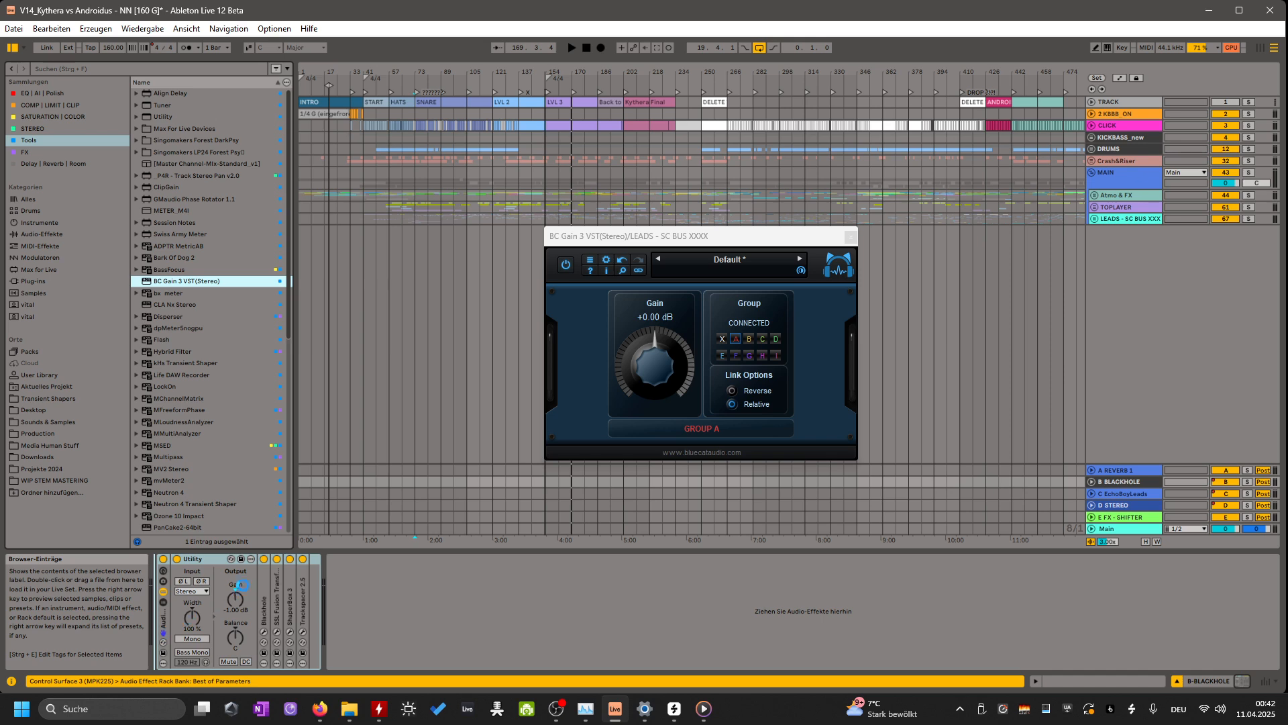
key("Return")
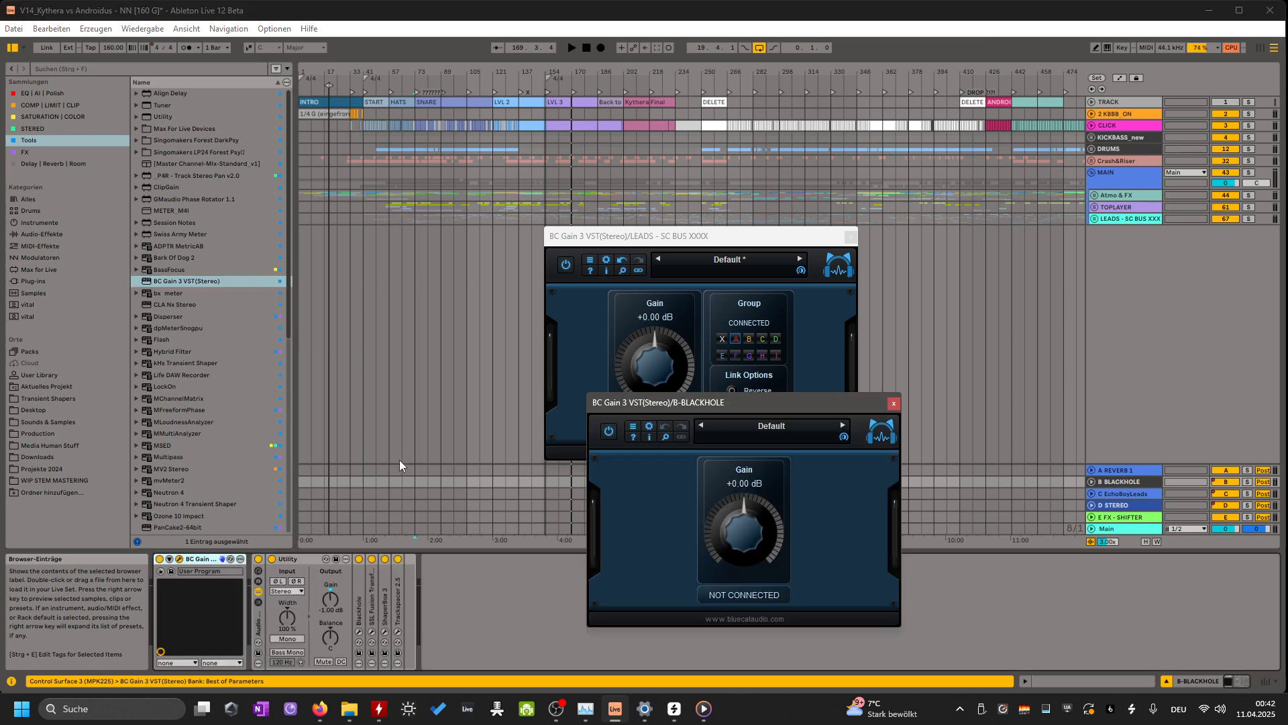
left_click(751, 597)
left_click(777, 506)
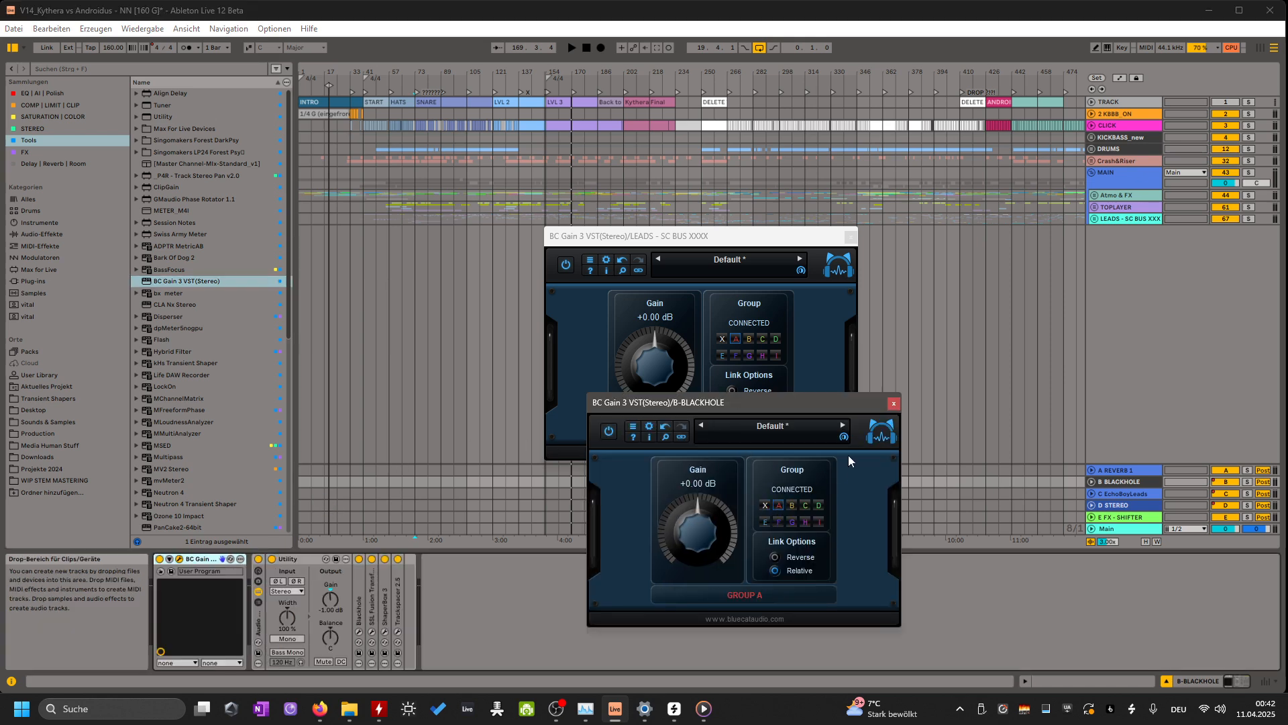
left_click(893, 404)
Hide the return tracks and play the arrangement briefly from bar 129 in the LVL 2 section.
left_click(1154, 349)
key("ctrl+alt+r")
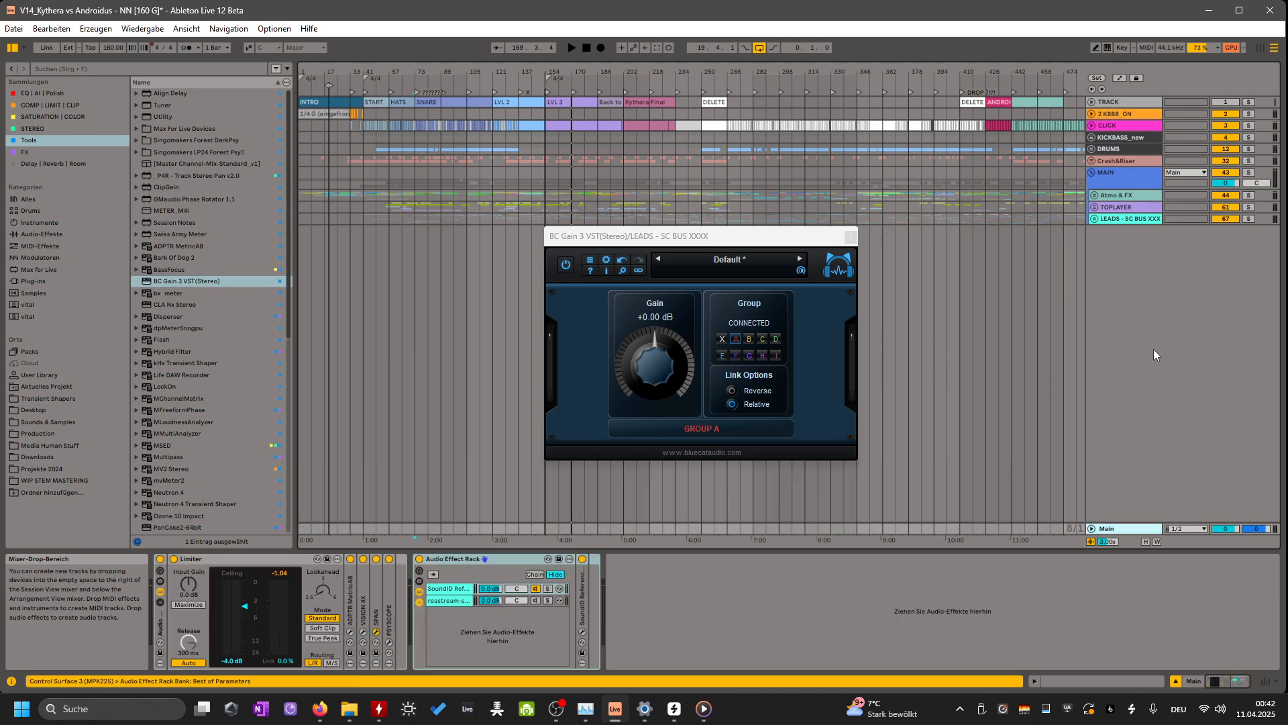
left_click(1114, 182)
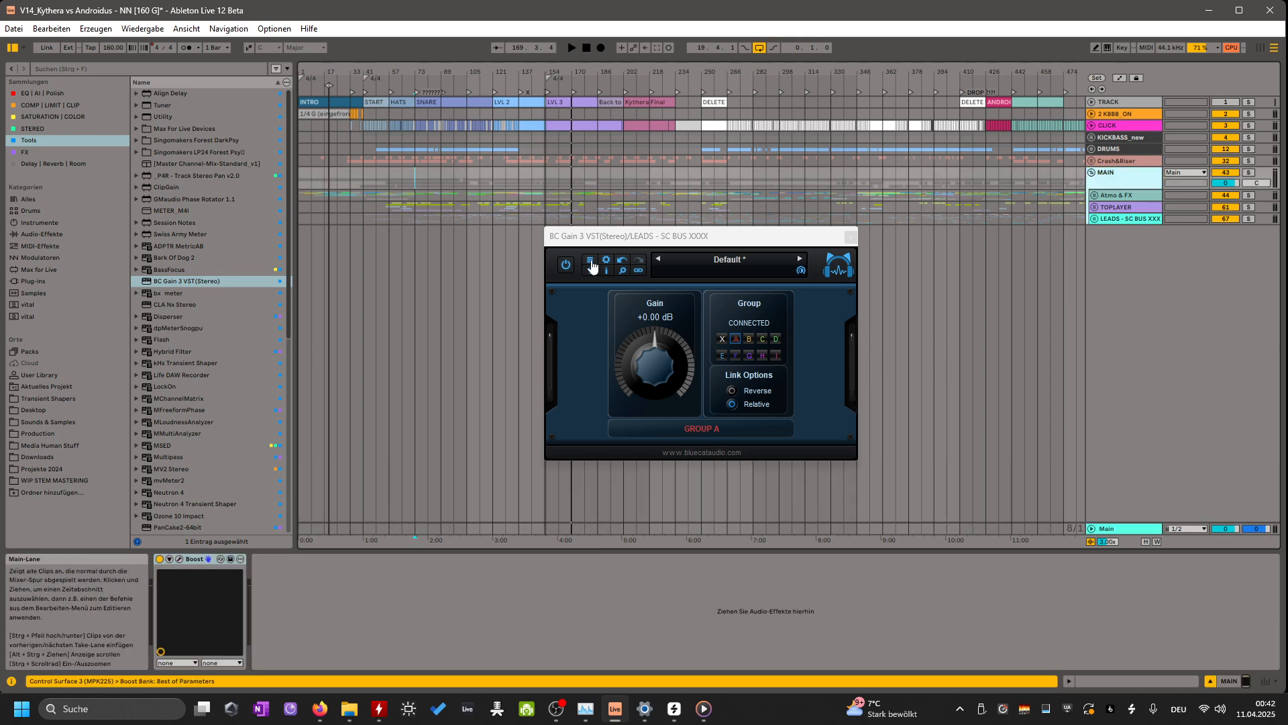
left_click(504, 177)
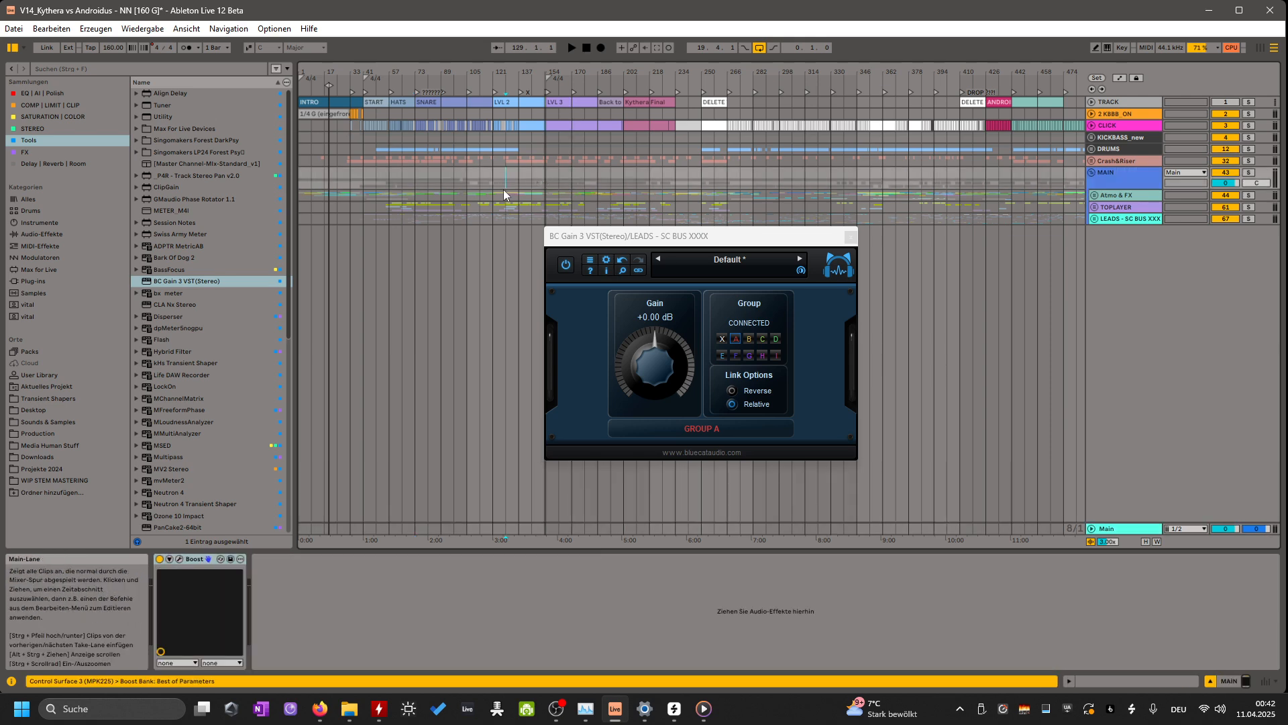
key("space")
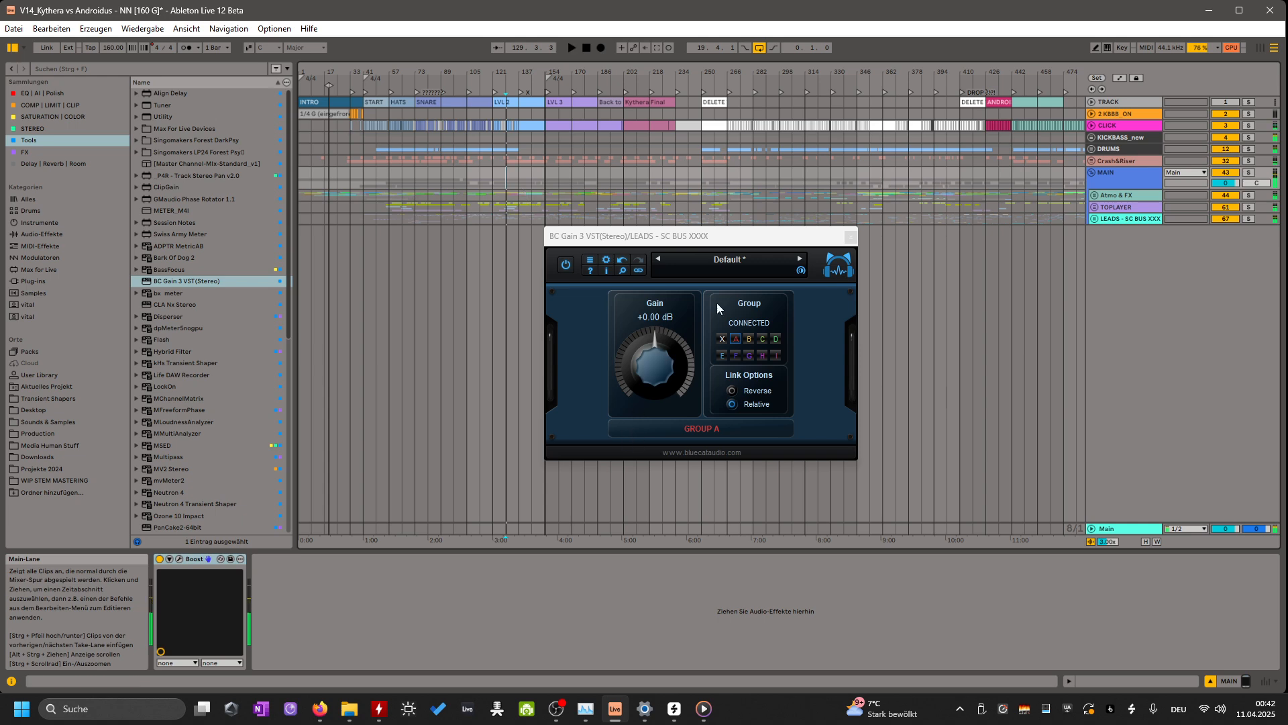
Play the song and show Pulsar Mu from the LEADS - SC BUS XXXX track beside its BC Gain 3 window.
left_click(1122, 219)
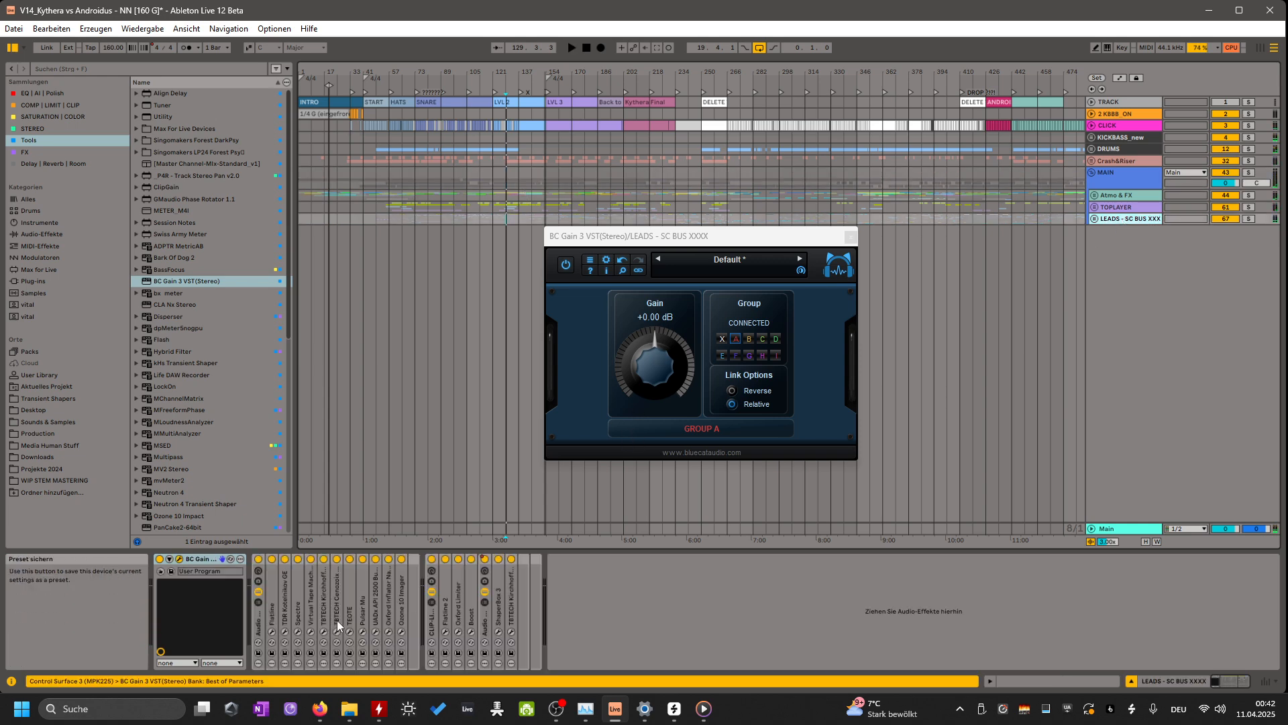
key("space")
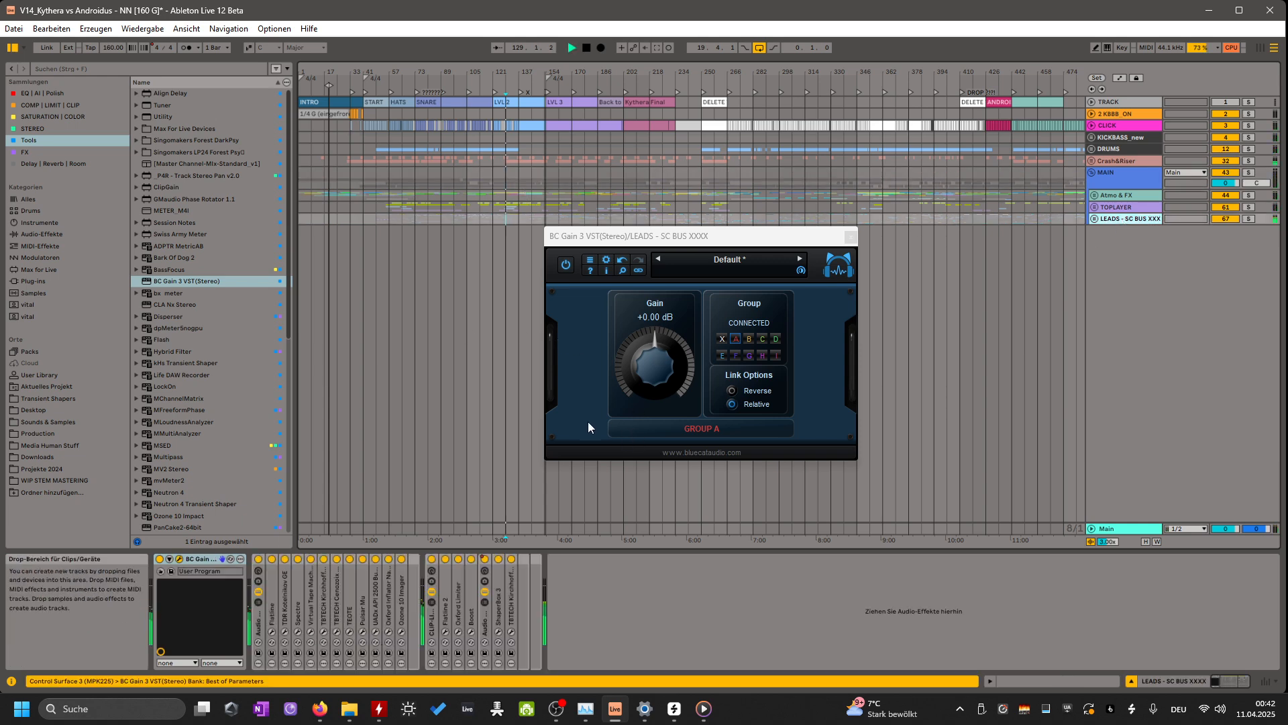
left_click(362, 630)
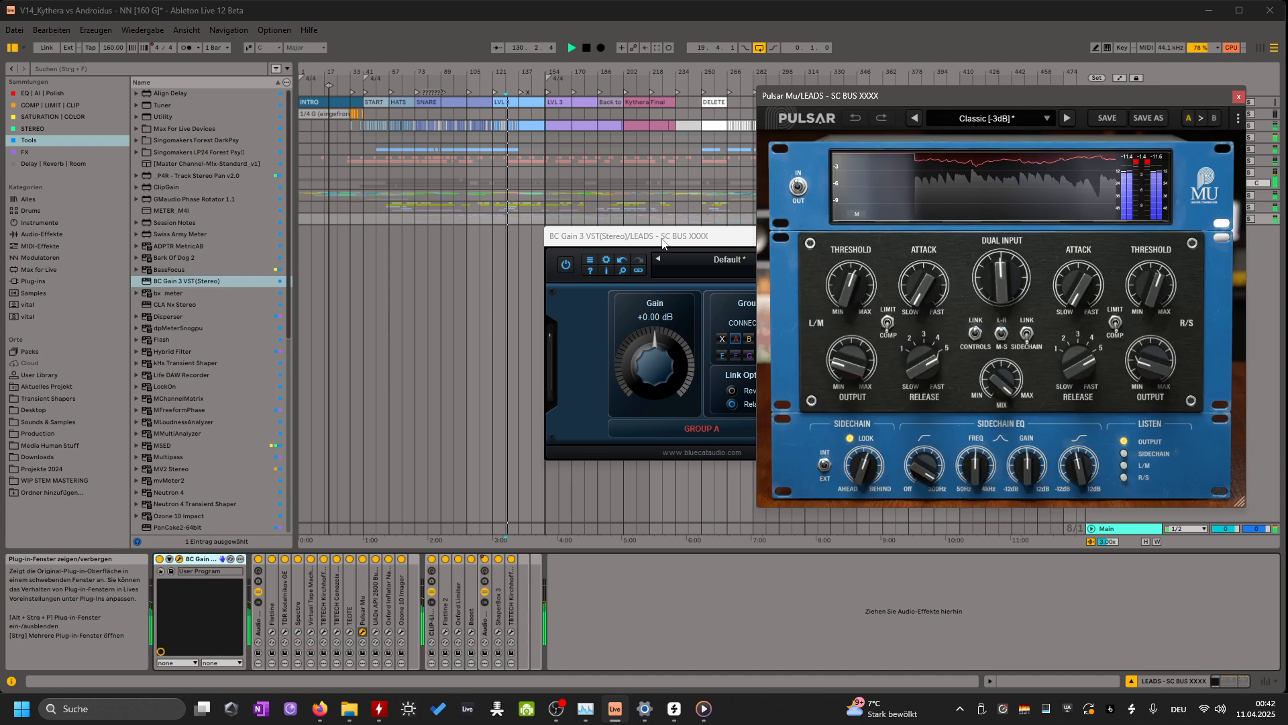
left_click_drag(662, 242, 490, 250)
Test the linked gain during playback by lowering it to about -19 dB, reset it to 0 dB, and stop with both plugin windows closed.
mouse_move(482, 375)
left_mouse_down()
mouse_move(479, 437)
mouse_move(506, 369)
mouse_move(477, 455)
mouse_move(497, 376)
mouse_move(487, 389)
left_mouse_up()
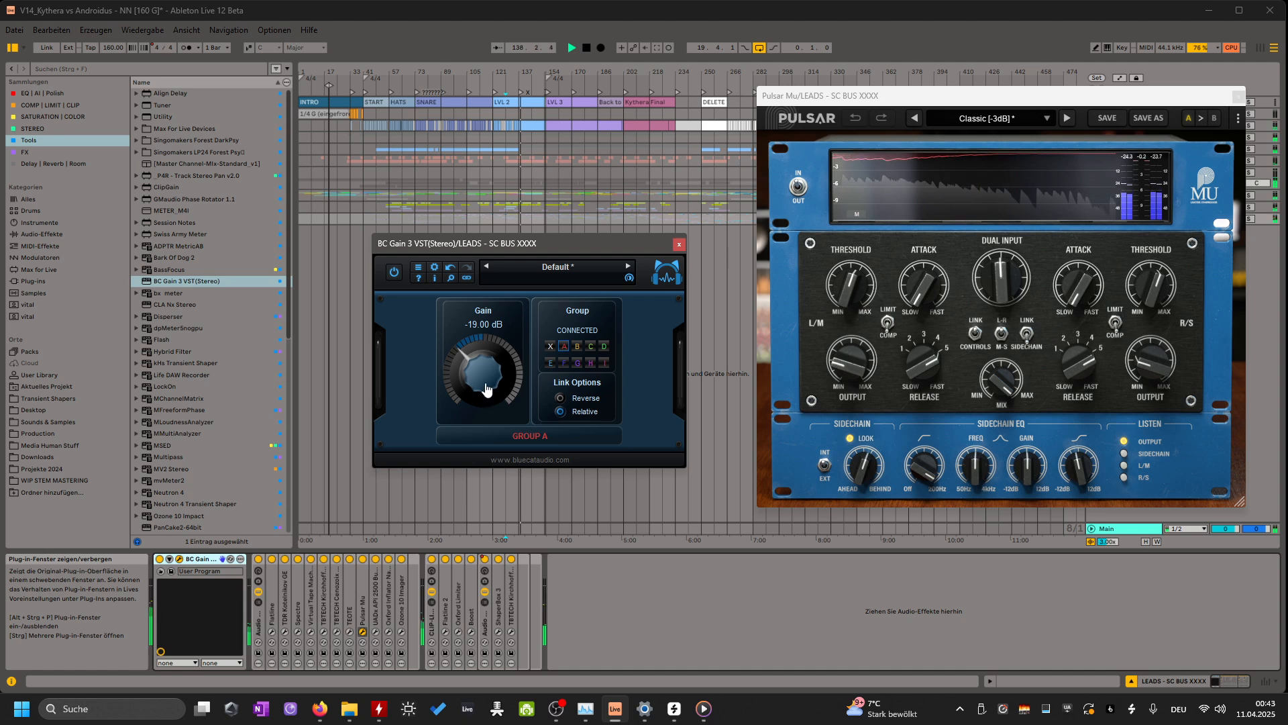
double_click(489, 386)
type("0")
key("Return")
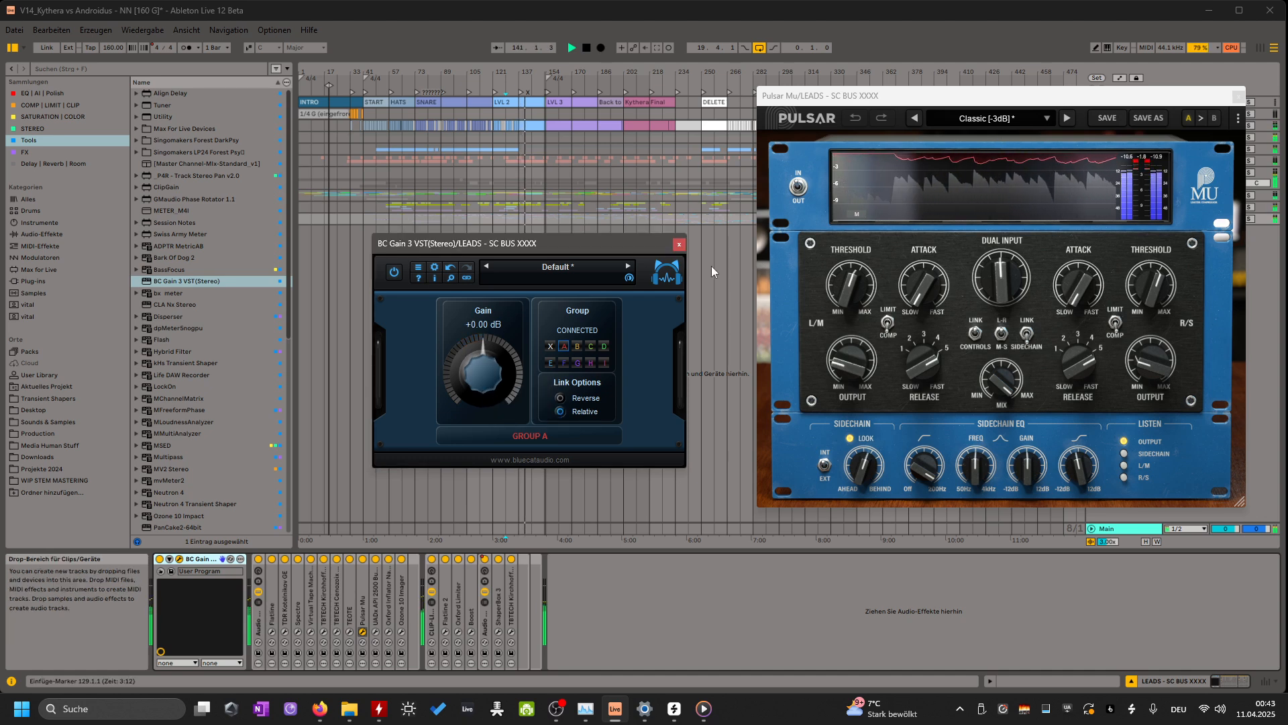
left_click(679, 243)
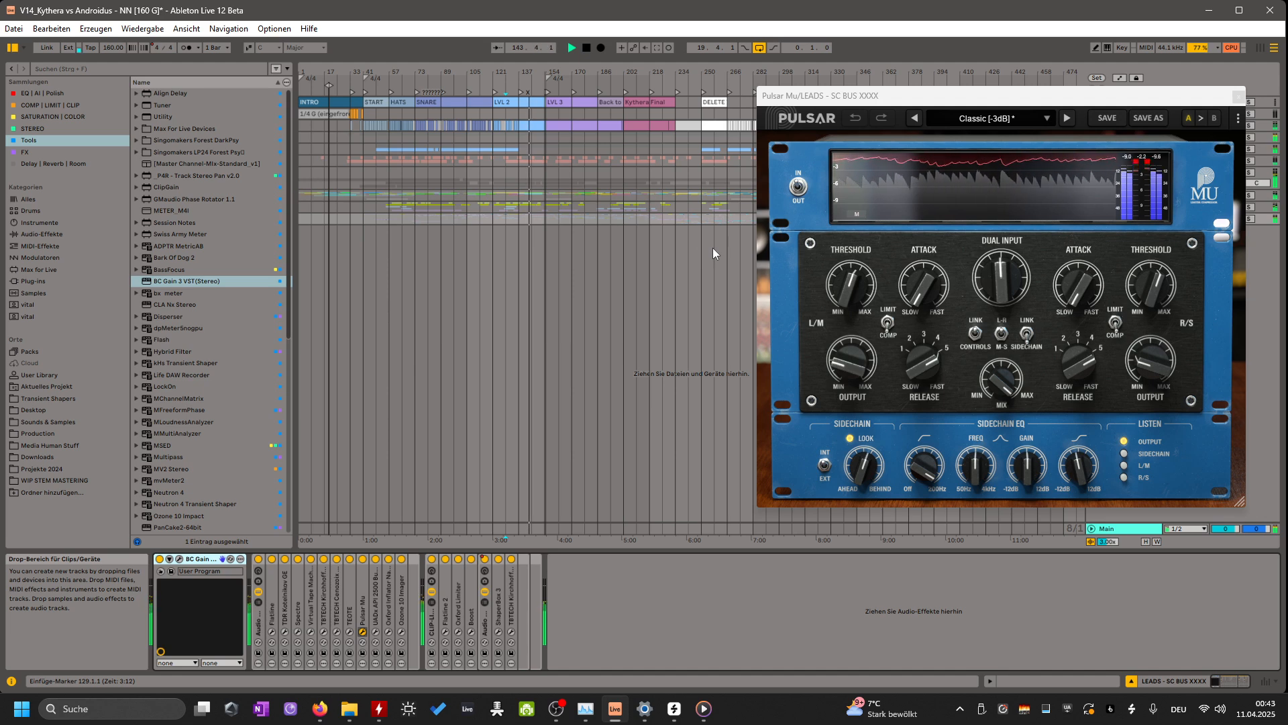
key("space")
left_click(1239, 96)
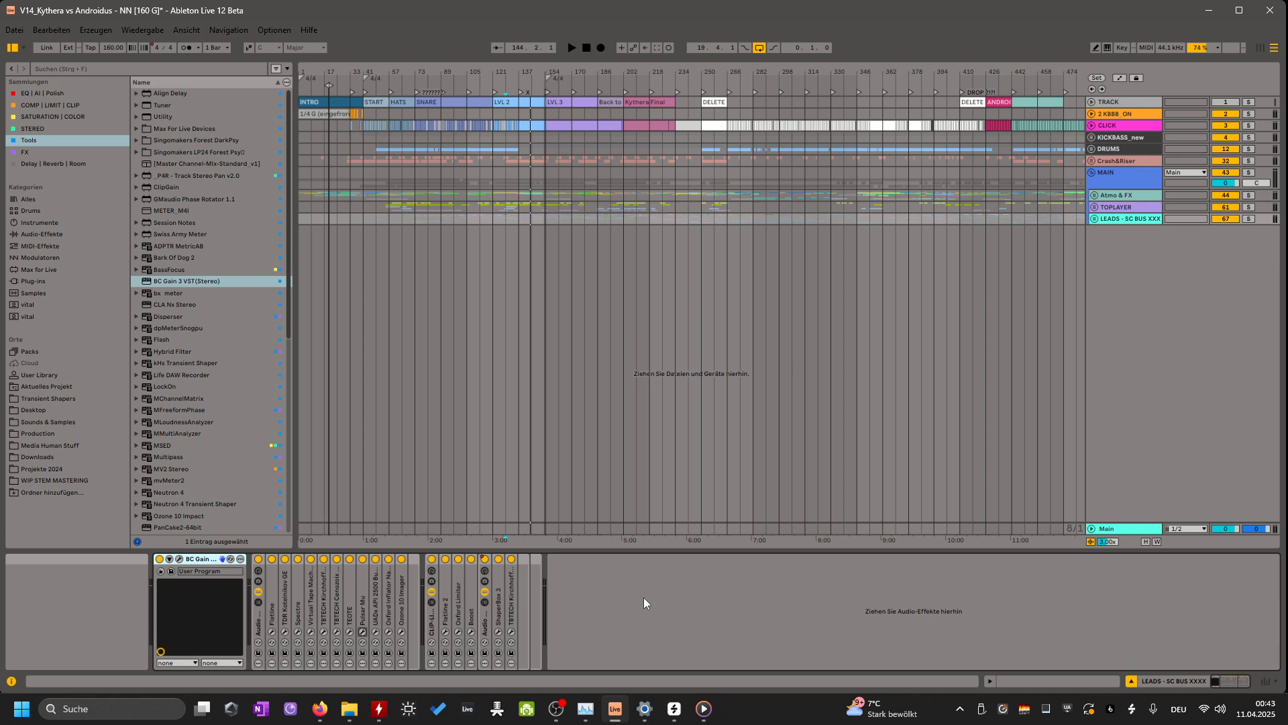
Reopen BC Gain 3 from the LEADS - SC BUS XXXX track and place its window over the middle of the arrangement.
left_click(1125, 531)
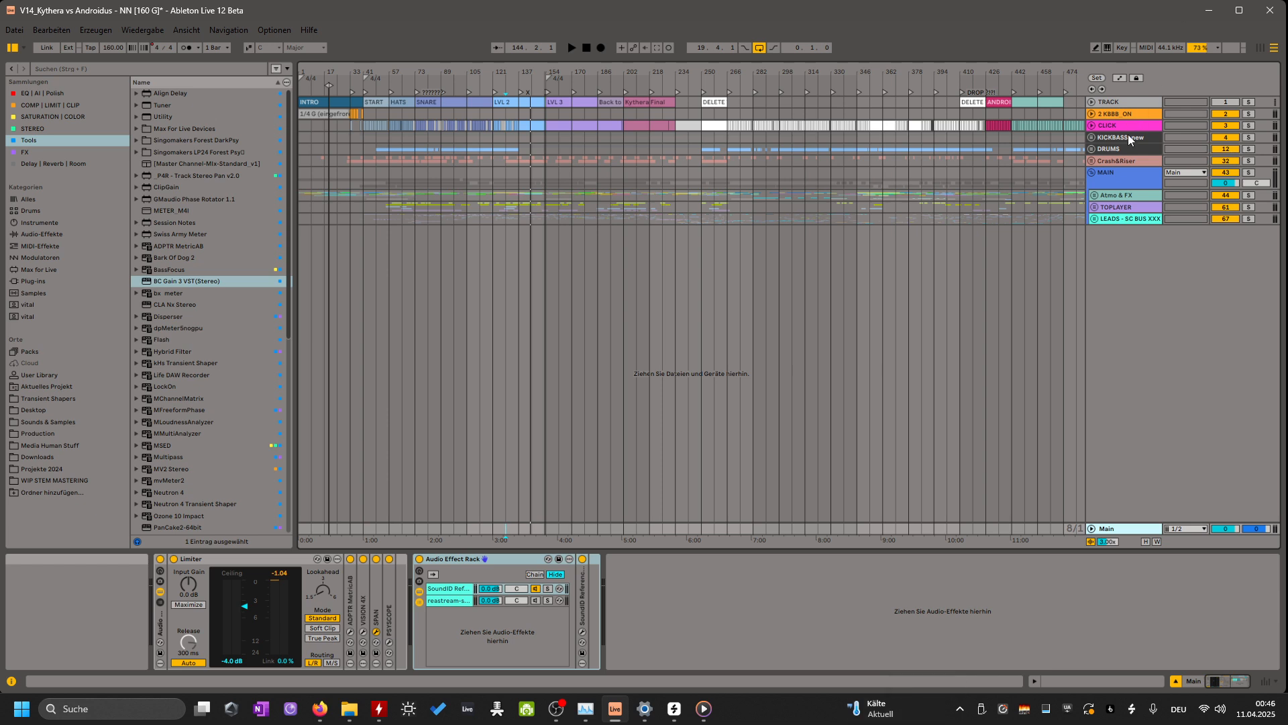
left_click(1113, 218)
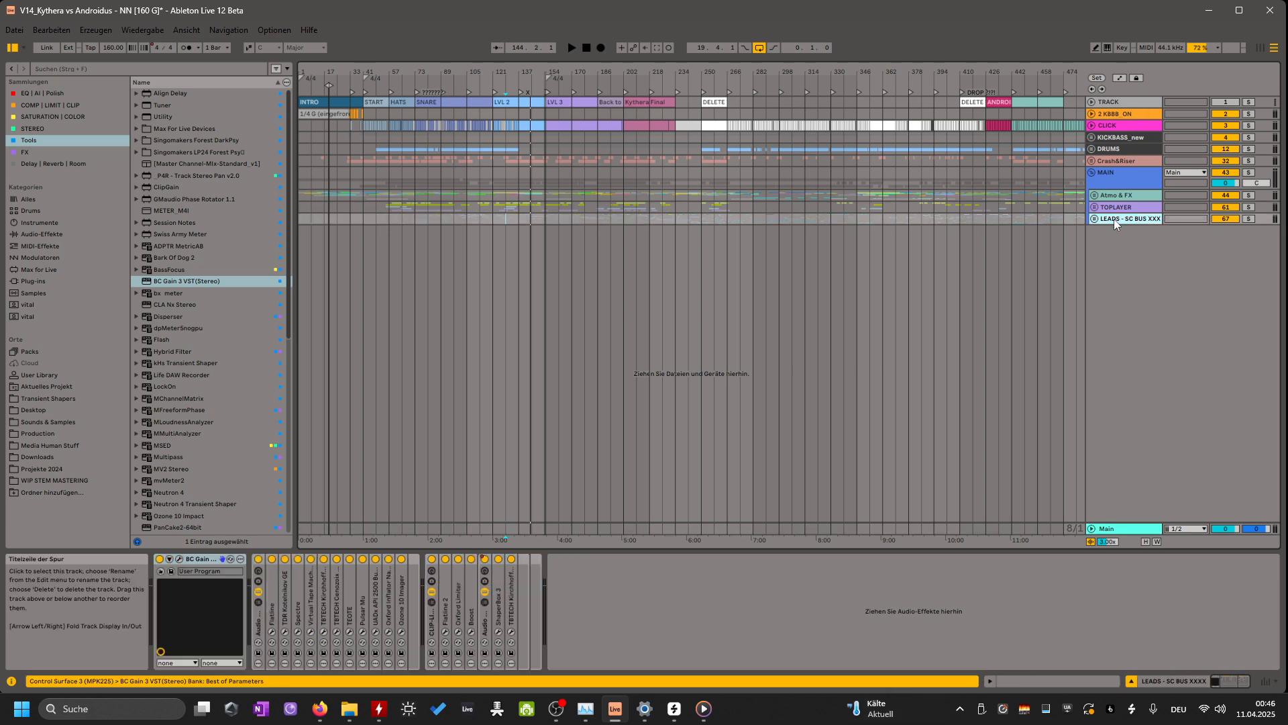
left_click(180, 558)
left_click_drag(487, 247, 711, 288)
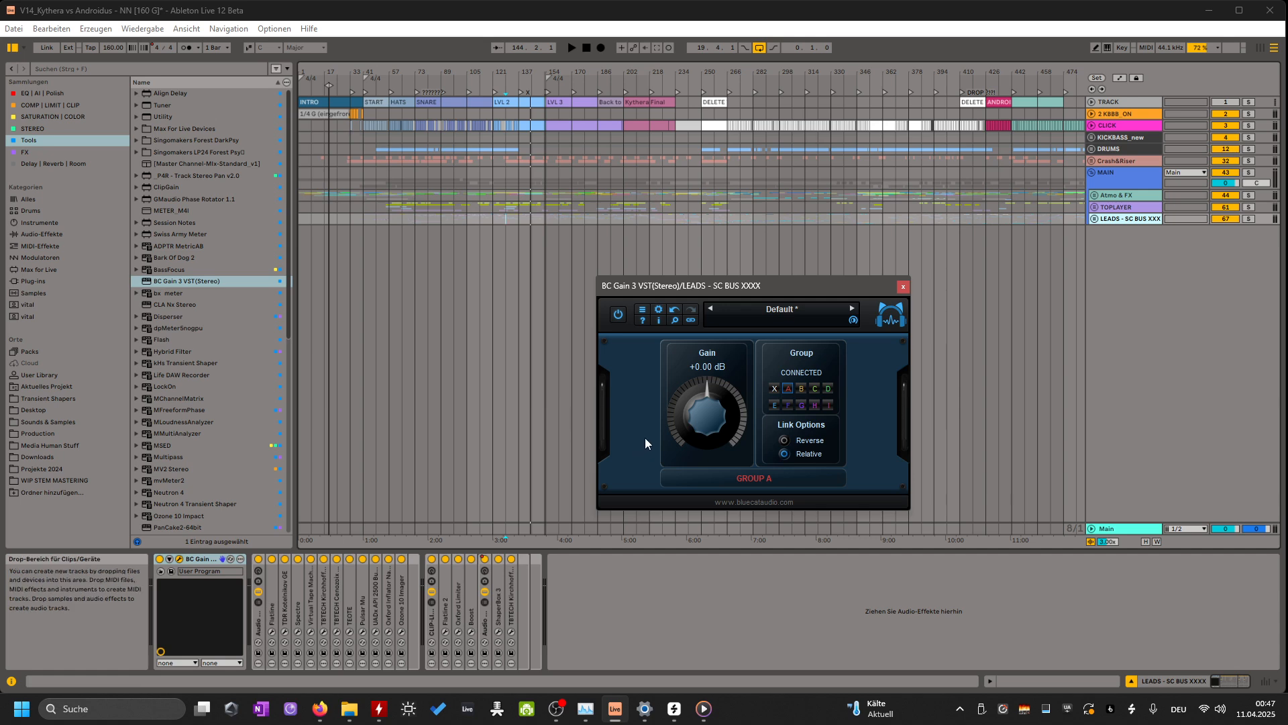
Turn the group A gain knob on the LEADS bus, reset it to 0 dB, and show the Main track's devices.
left_click_drag(688, 435, 703, 398)
double_click(703, 399)
type("0")
key("Return")
left_click(1113, 530)
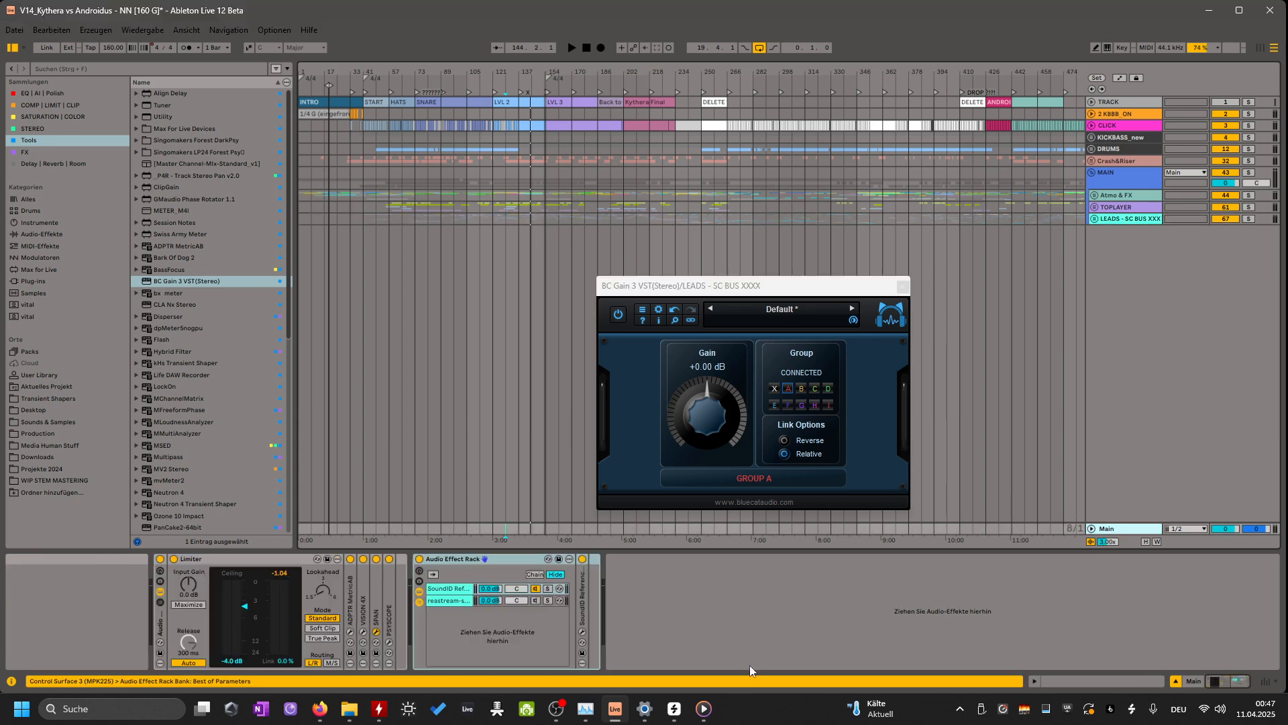